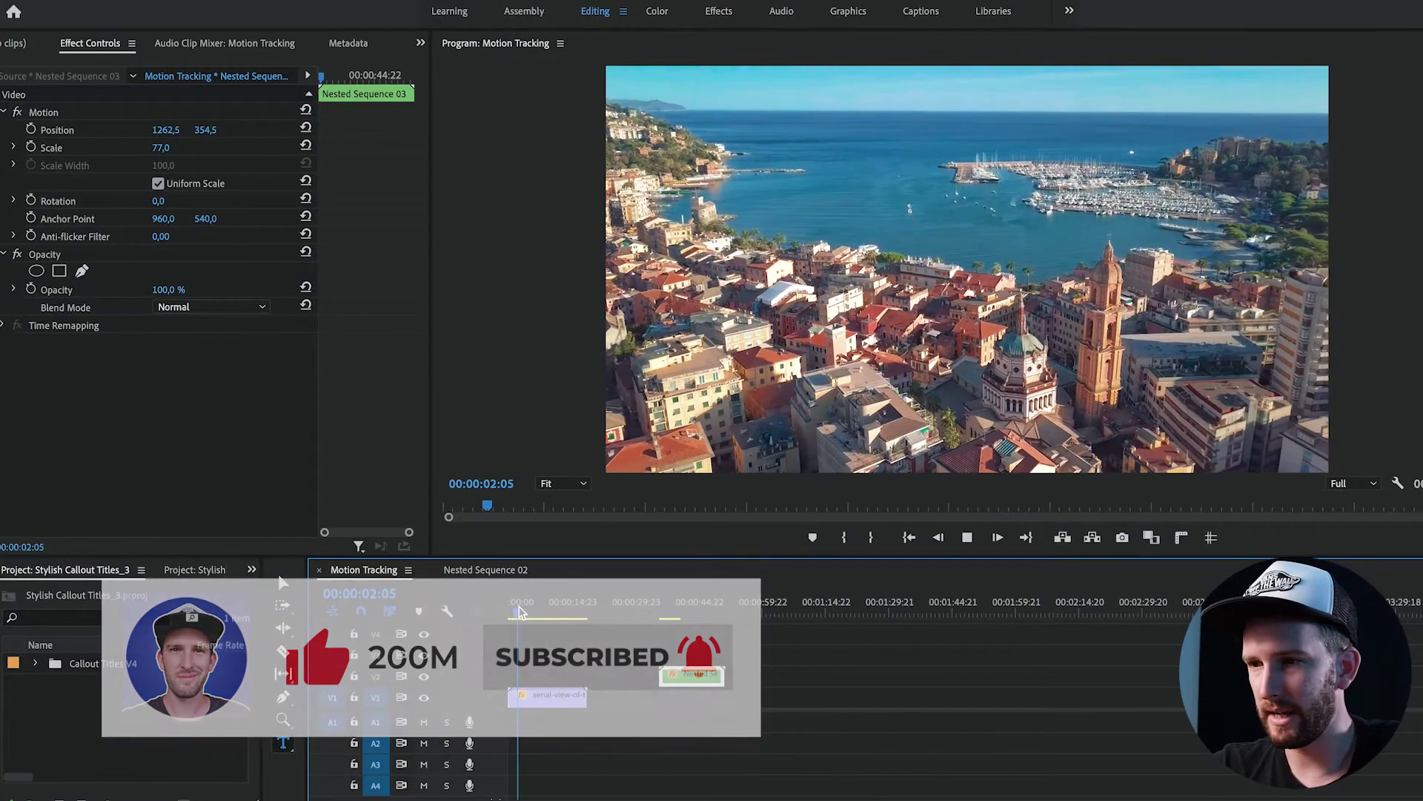
Step: Move the Nested Sequence 03 callout clip on V2 to just after the aerial clip's start
{"action": "left_click_drag", "start_coordinate": [519, 612], "coordinate": [679, 617]}
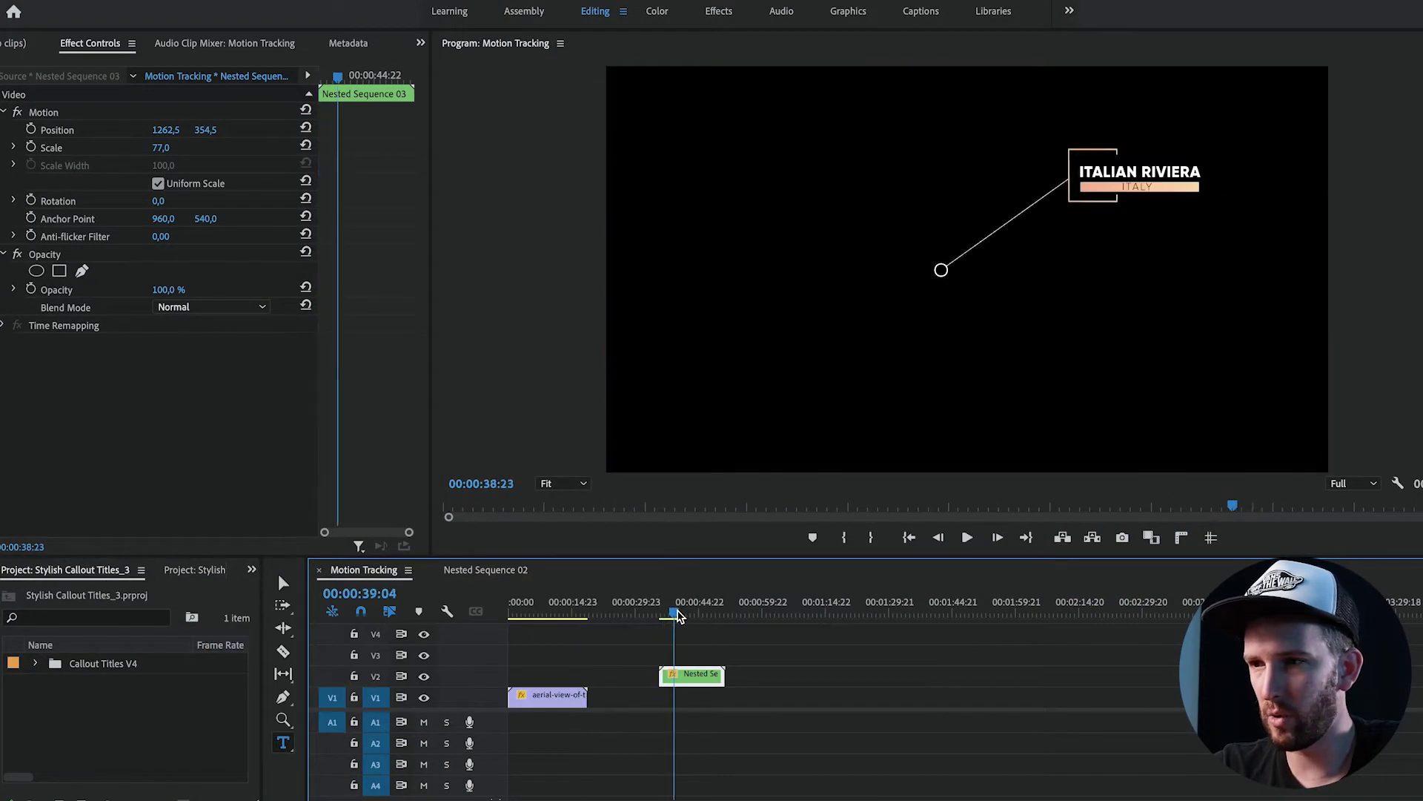
{"action": "key", "text": "Up"}
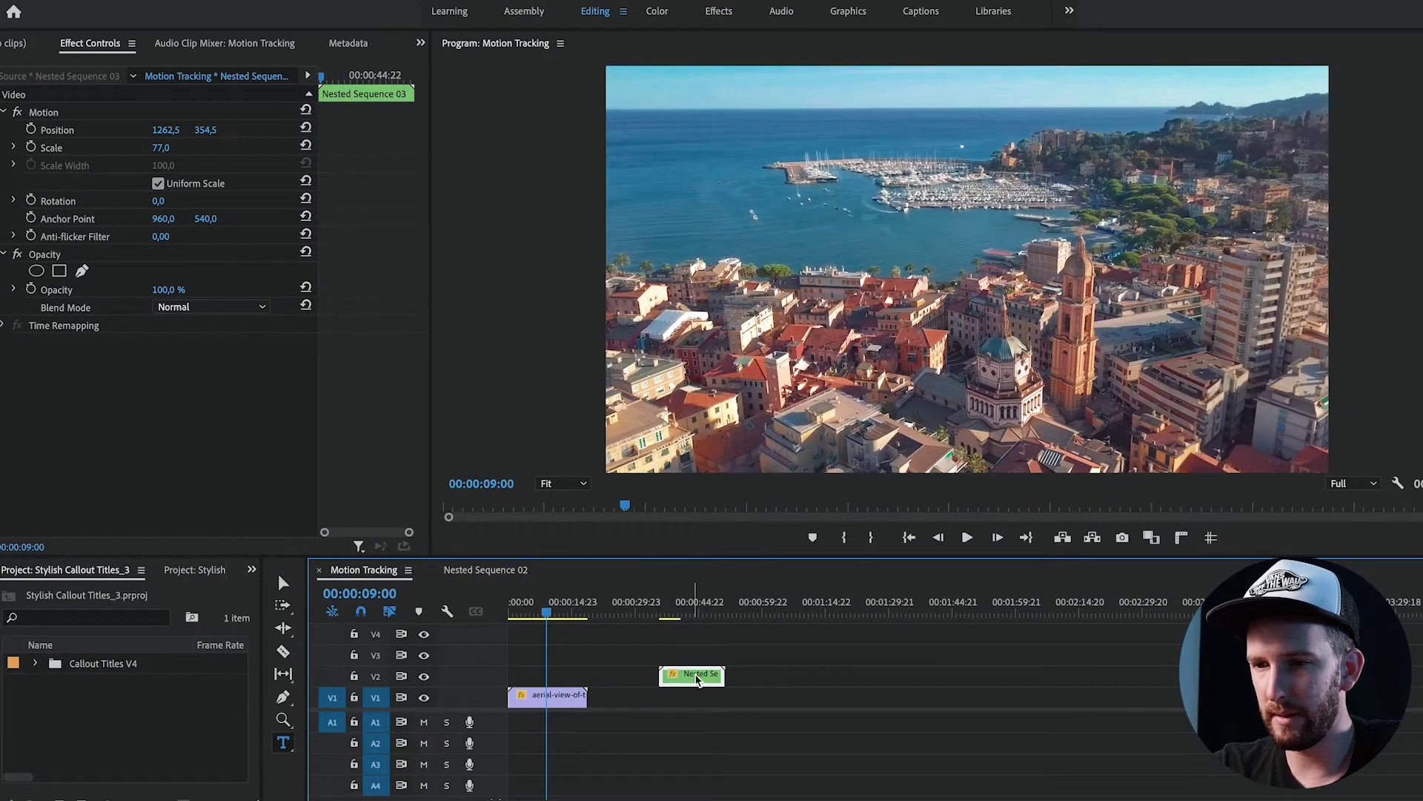
{"action": "left_click_drag", "start_coordinate": [697, 679], "coordinate": [564, 680]}
{"action": "left_click", "coordinate": [553, 653]}
Step: Zoom the timeline to fit the clips and park the playhead at 00:00:03:11
{"action": "mouse_move", "coordinate": [546, 615]}
{"action": "left_mouse_down"}
{"action": "mouse_move", "coordinate": [558, 621]}
{"action": "mouse_move", "coordinate": [523, 612]}
{"action": "left_mouse_up"}
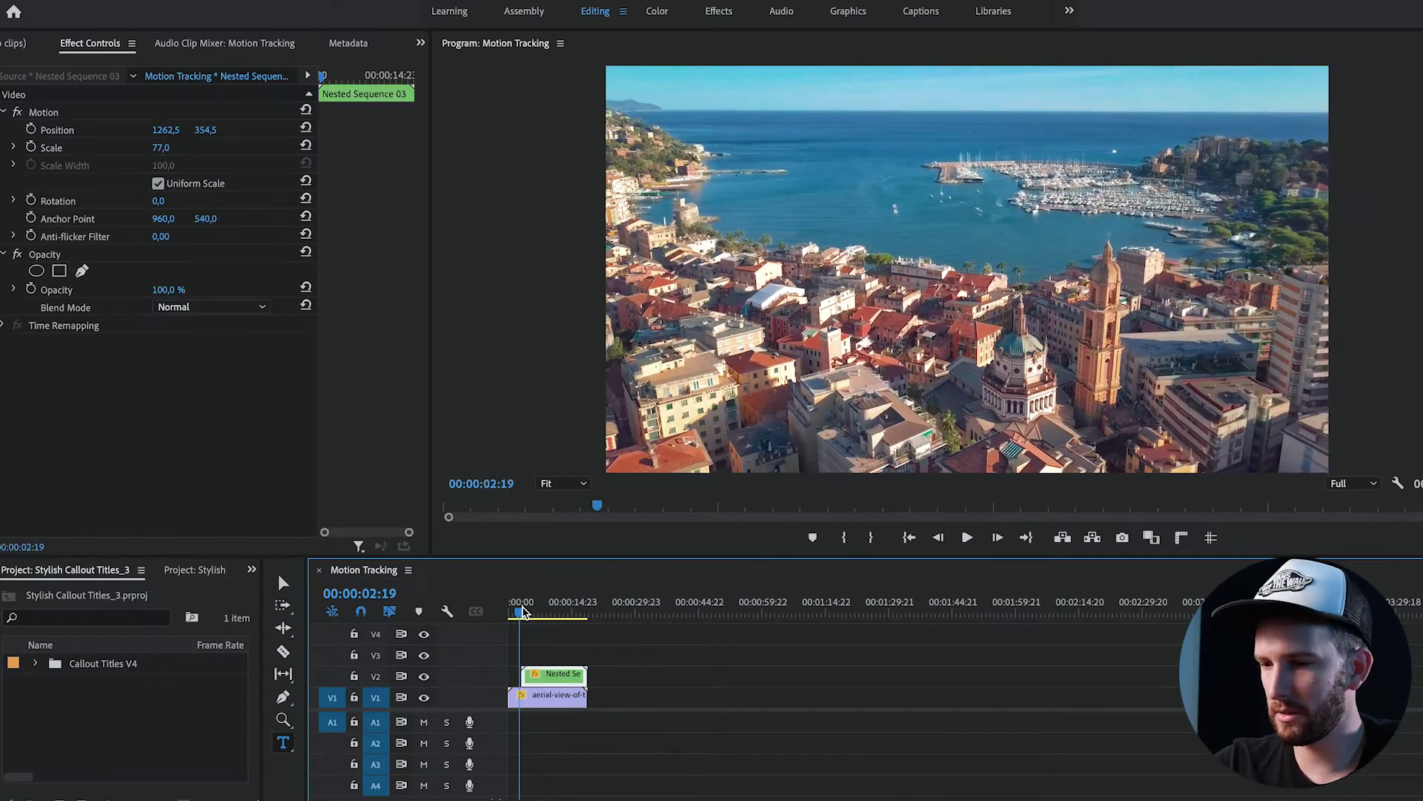
{"action": "key", "text": "backslash"}
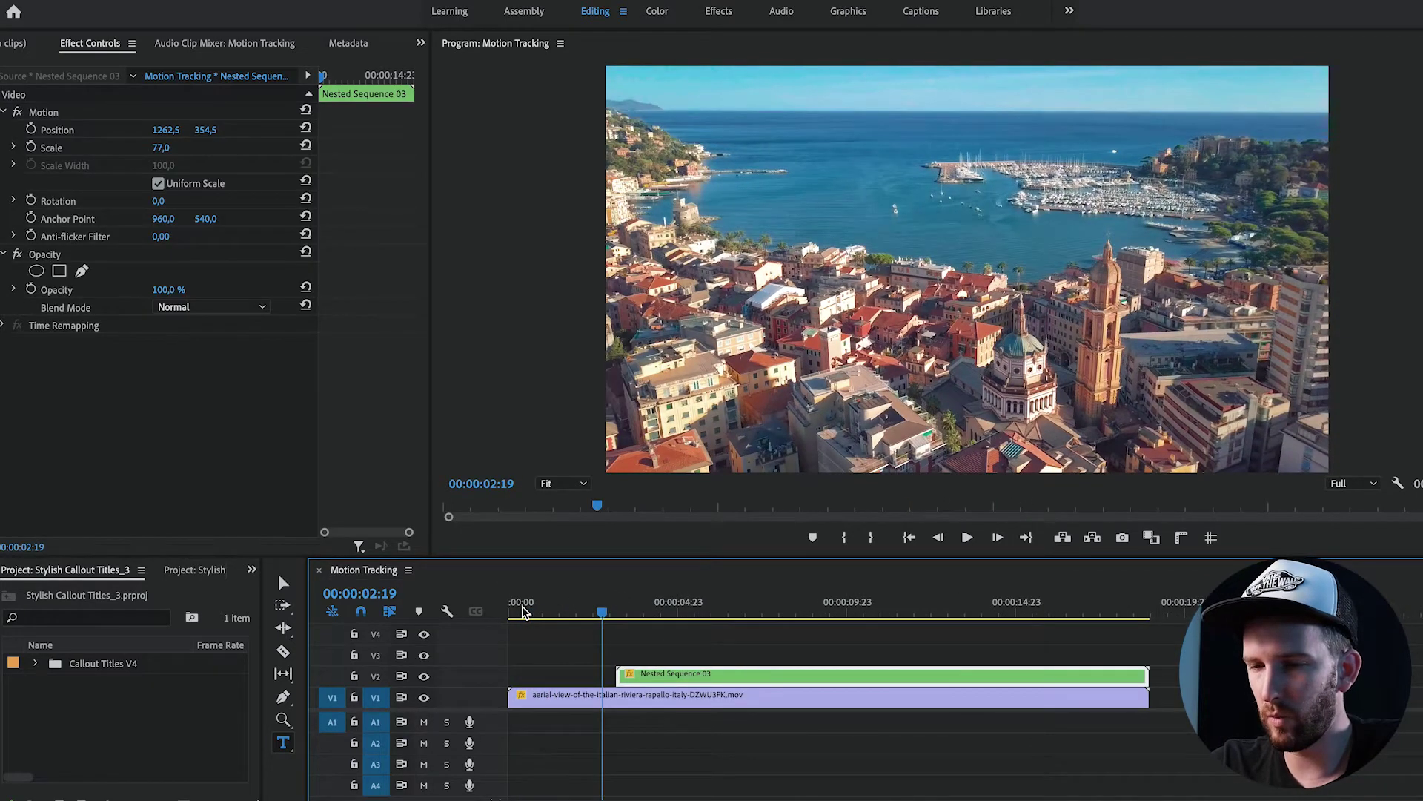
{"action": "key", "text": "Down"}
{"action": "left_click_drag", "start_coordinate": [640, 619], "coordinate": [627, 619]}
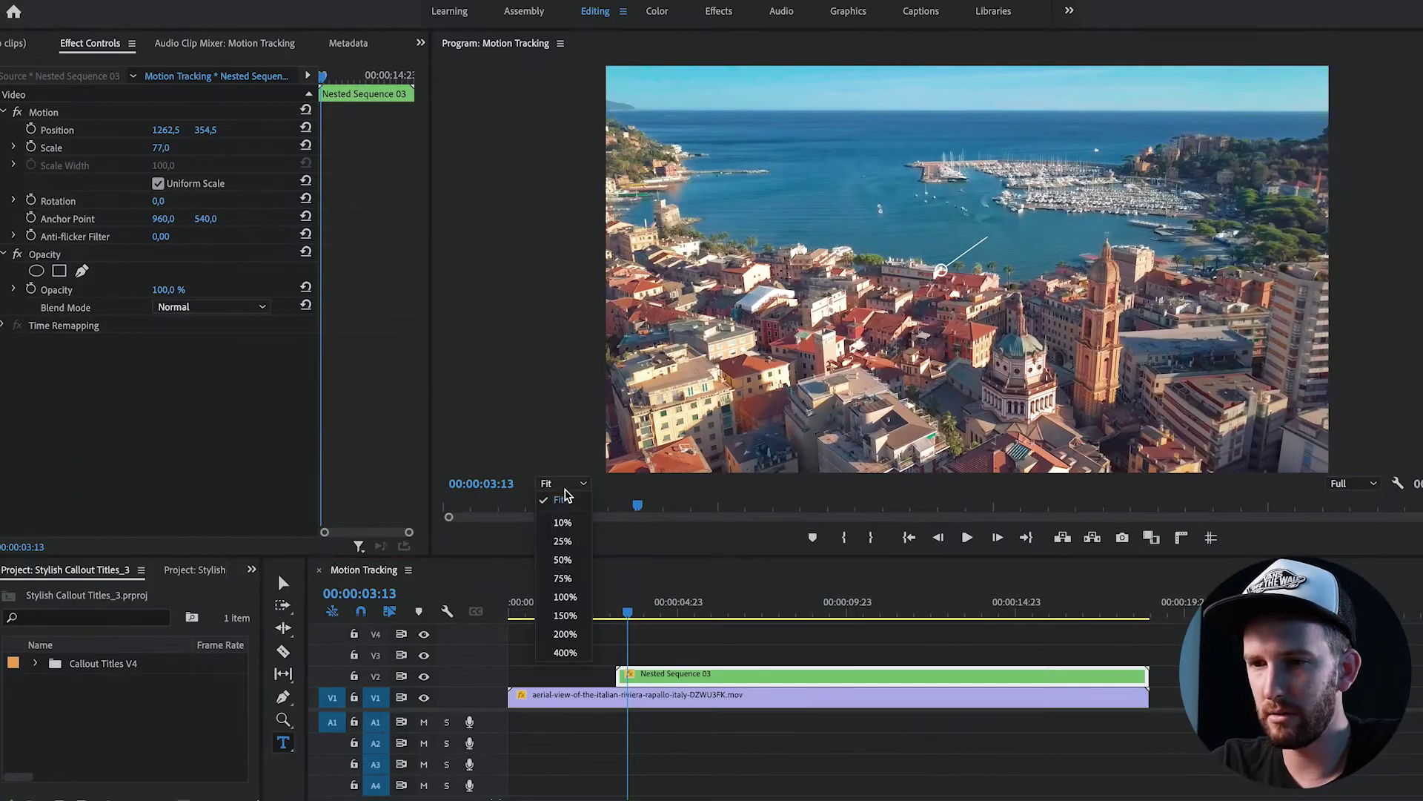
Step: At 400% monitor zoom, place the callout circle on the palm tree at Position 1443,5 / 354,5
{"action": "left_click", "coordinate": [565, 652]}
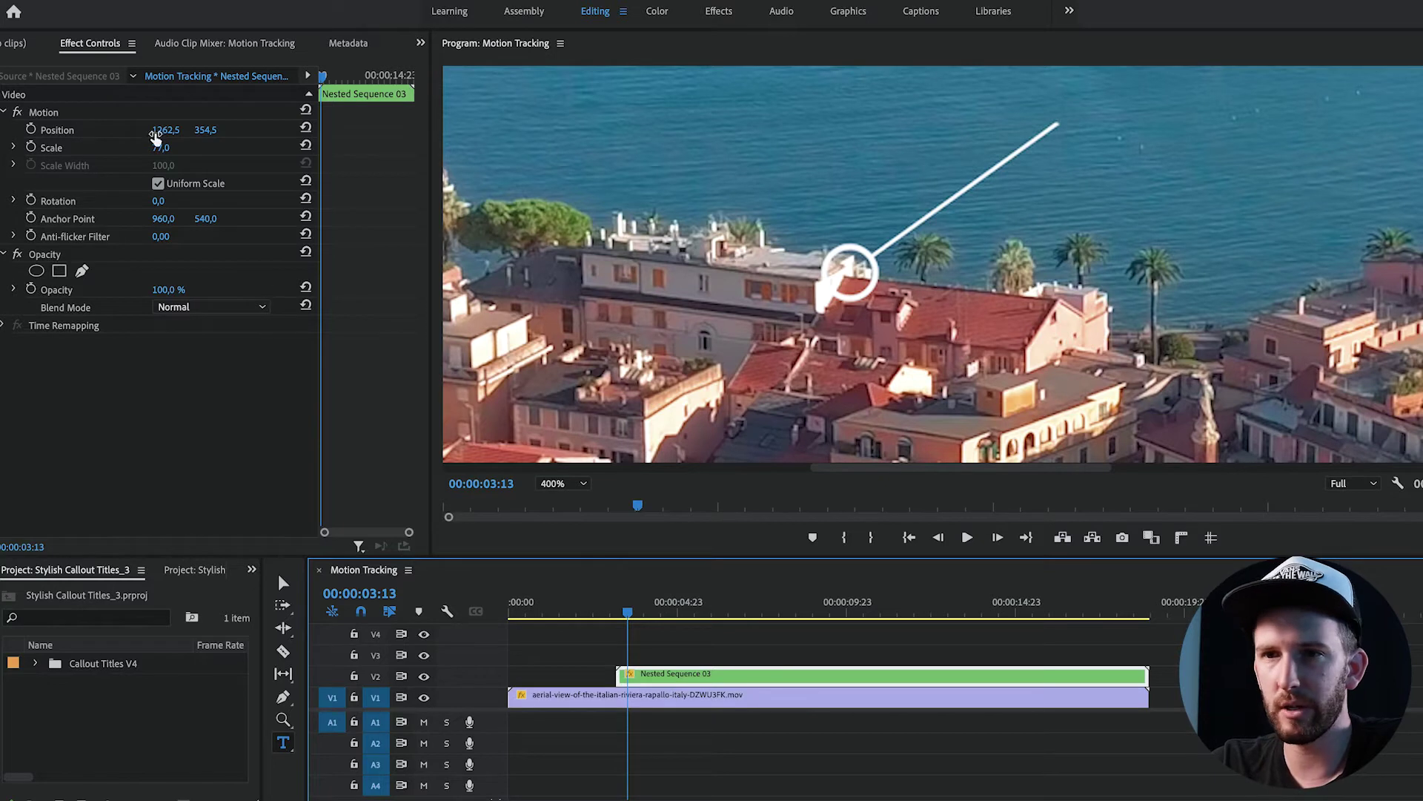
{"action": "left_click_drag", "start_coordinate": [166, 131], "coordinate": [300, 130]}
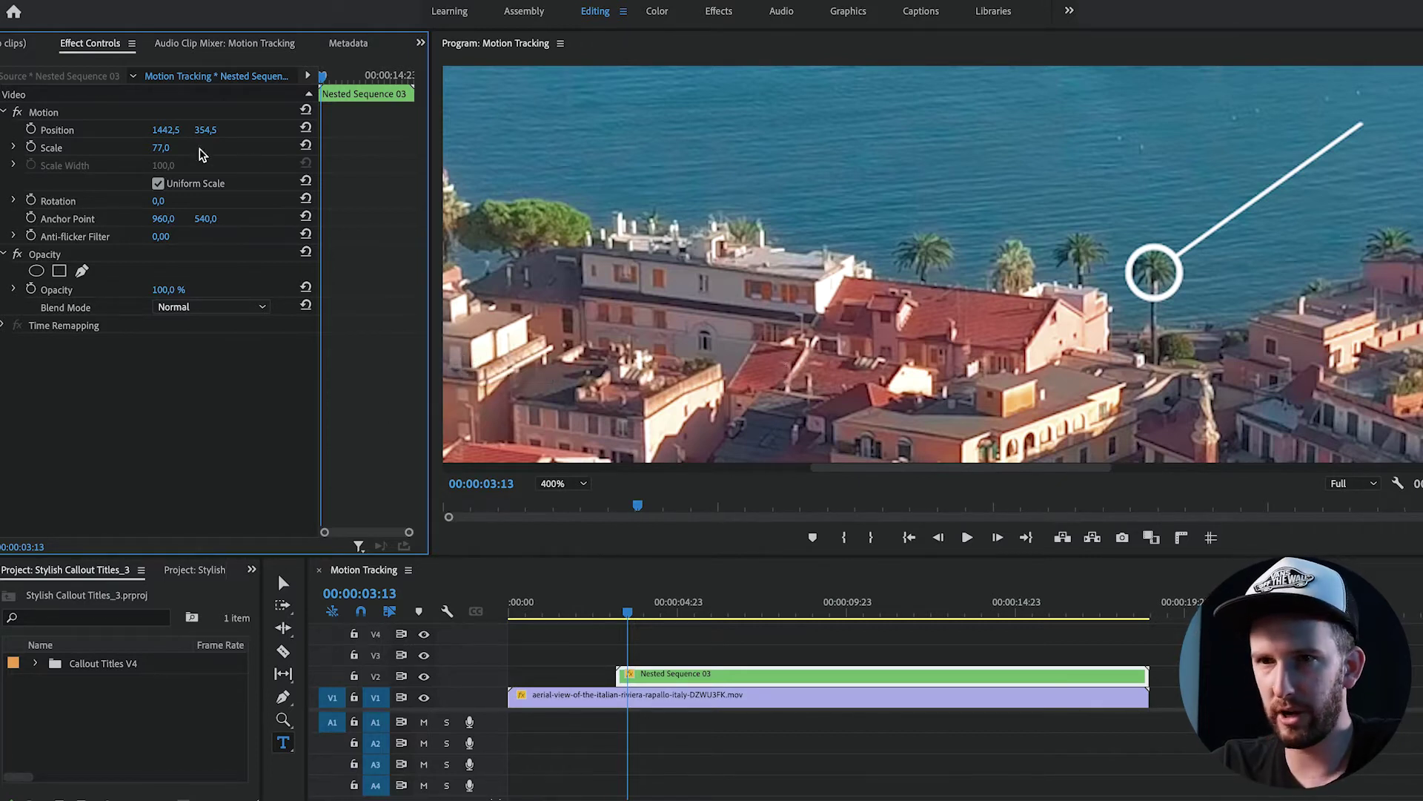
{"action": "mouse_move", "coordinate": [196, 130]}
{"action": "left_mouse_down"}
{"action": "mouse_move", "coordinate": [213, 131]}
{"action": "mouse_move", "coordinate": [171, 131]}
{"action": "left_mouse_up"}
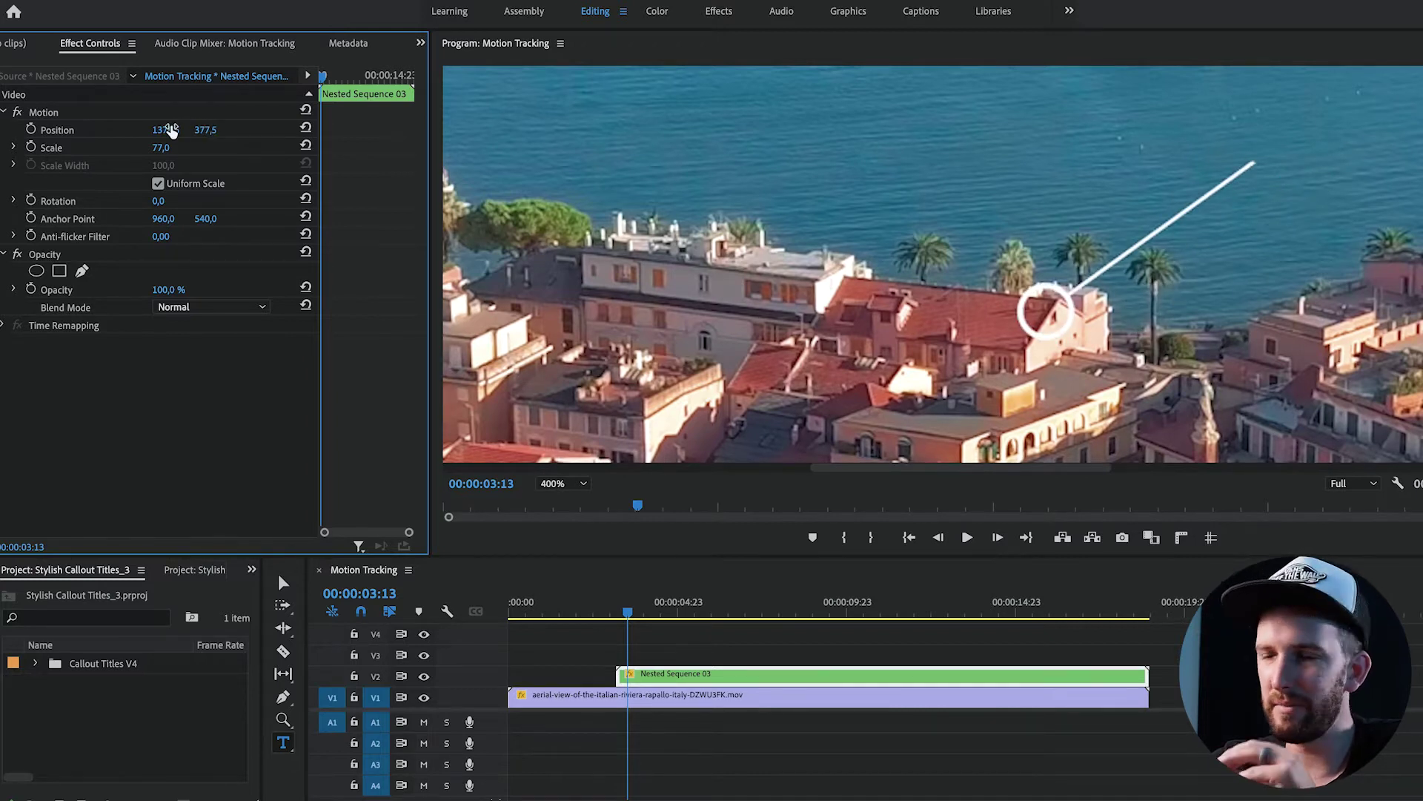
{"action": "left_click_drag", "start_coordinate": [172, 129], "coordinate": [186, 130]}
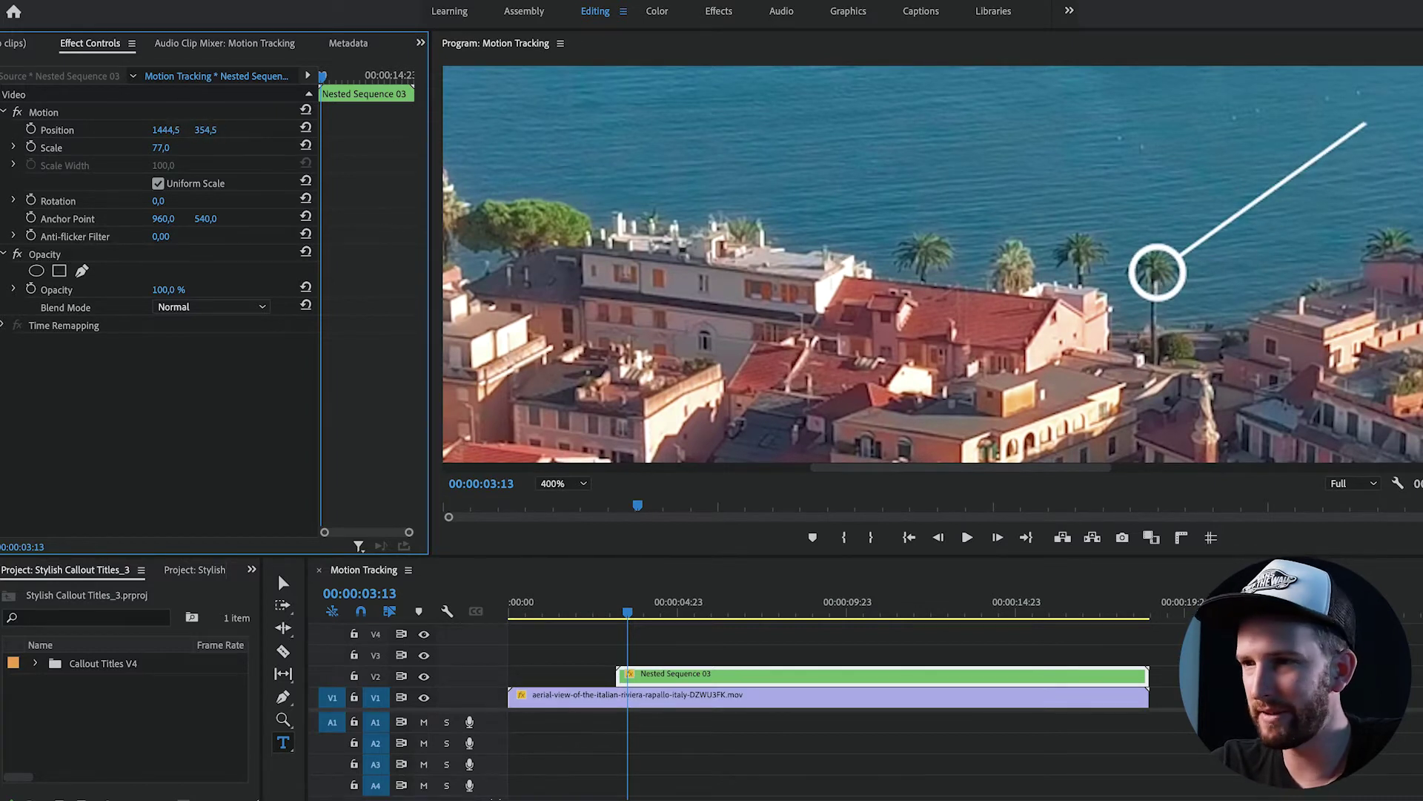
{"action": "left_click", "coordinate": [171, 126]}
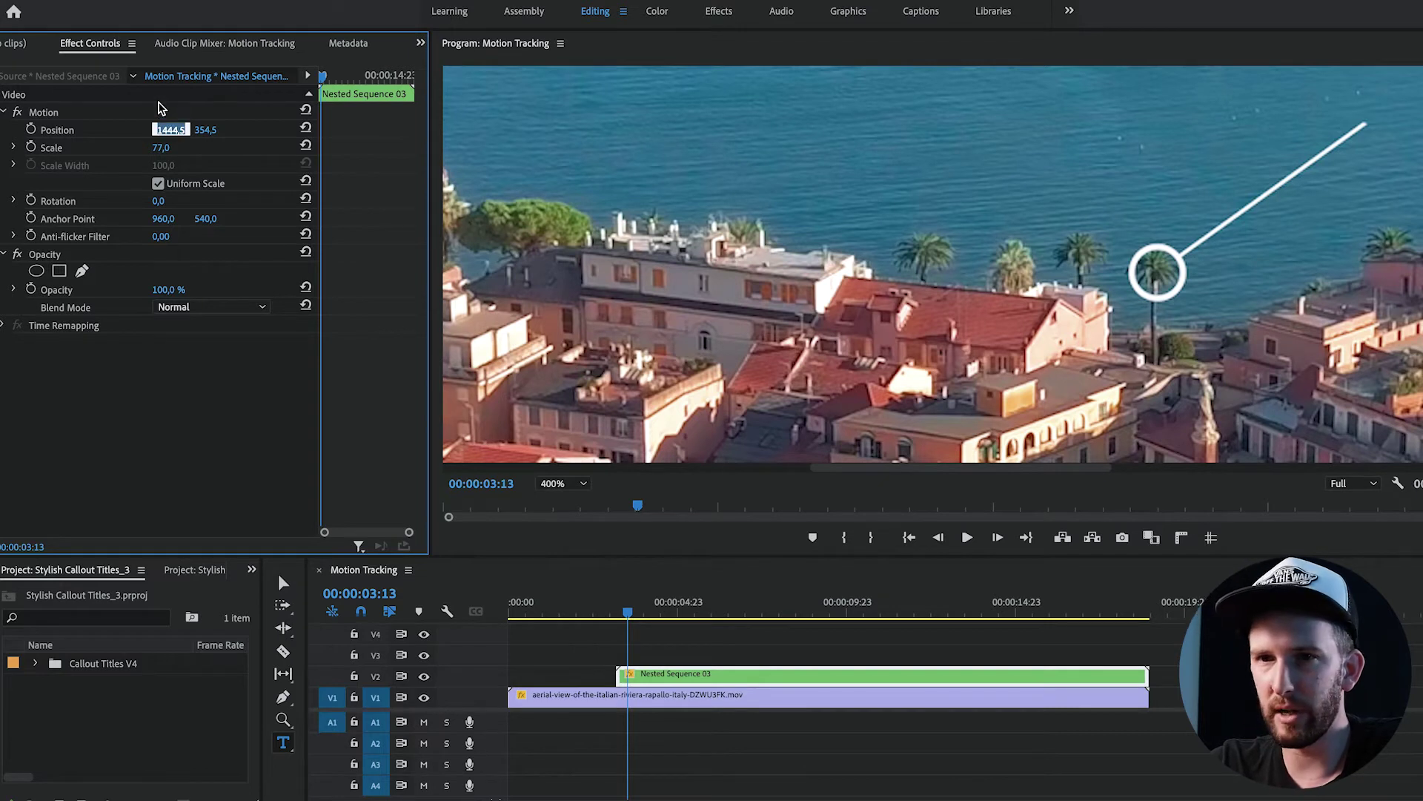
{"action": "left_click", "coordinate": [162, 110]}
{"action": "key", "text": "Left"}
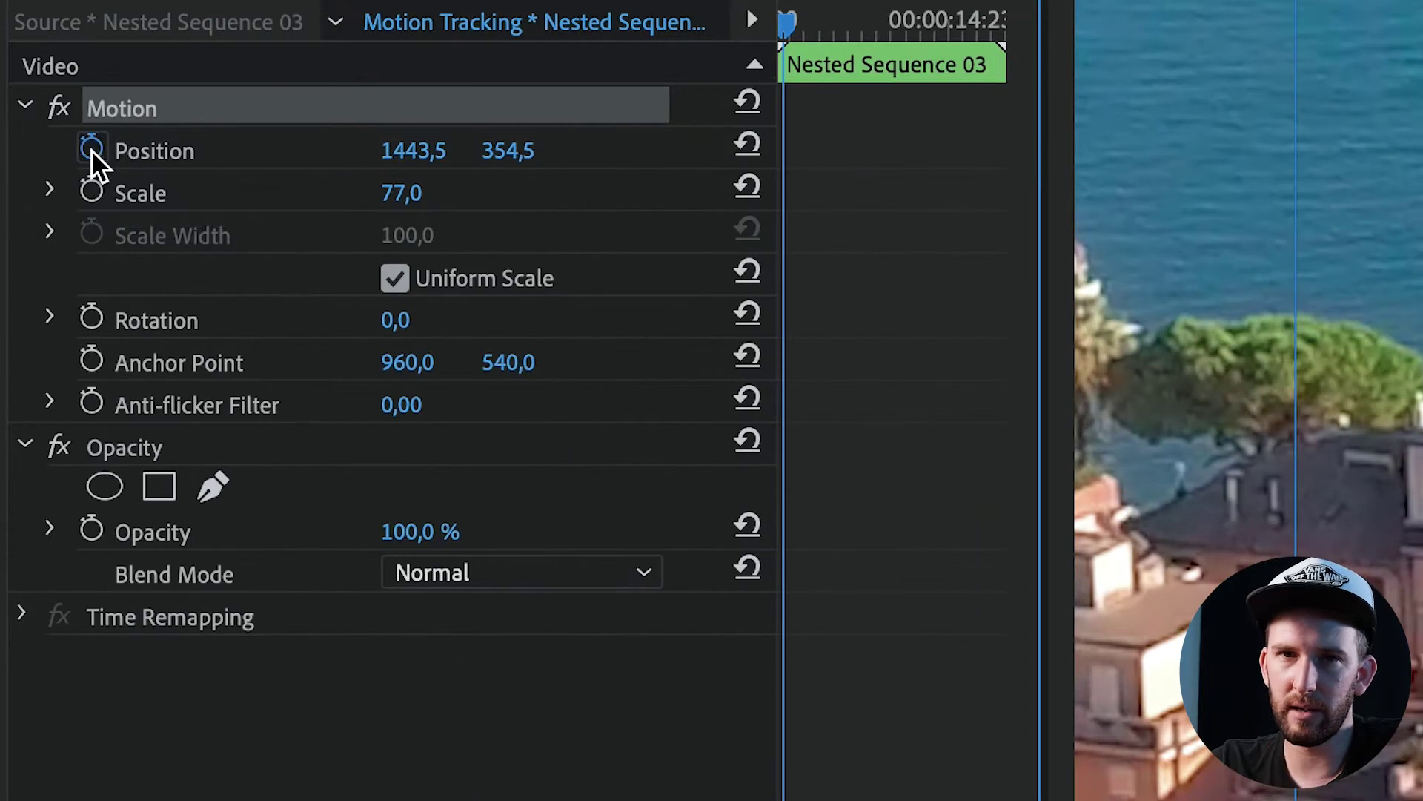
Step: Keyframe Position at 00:00:03:13, then five frames later set Position X to 1436,5
{"action": "left_click", "coordinate": [41, 133]}
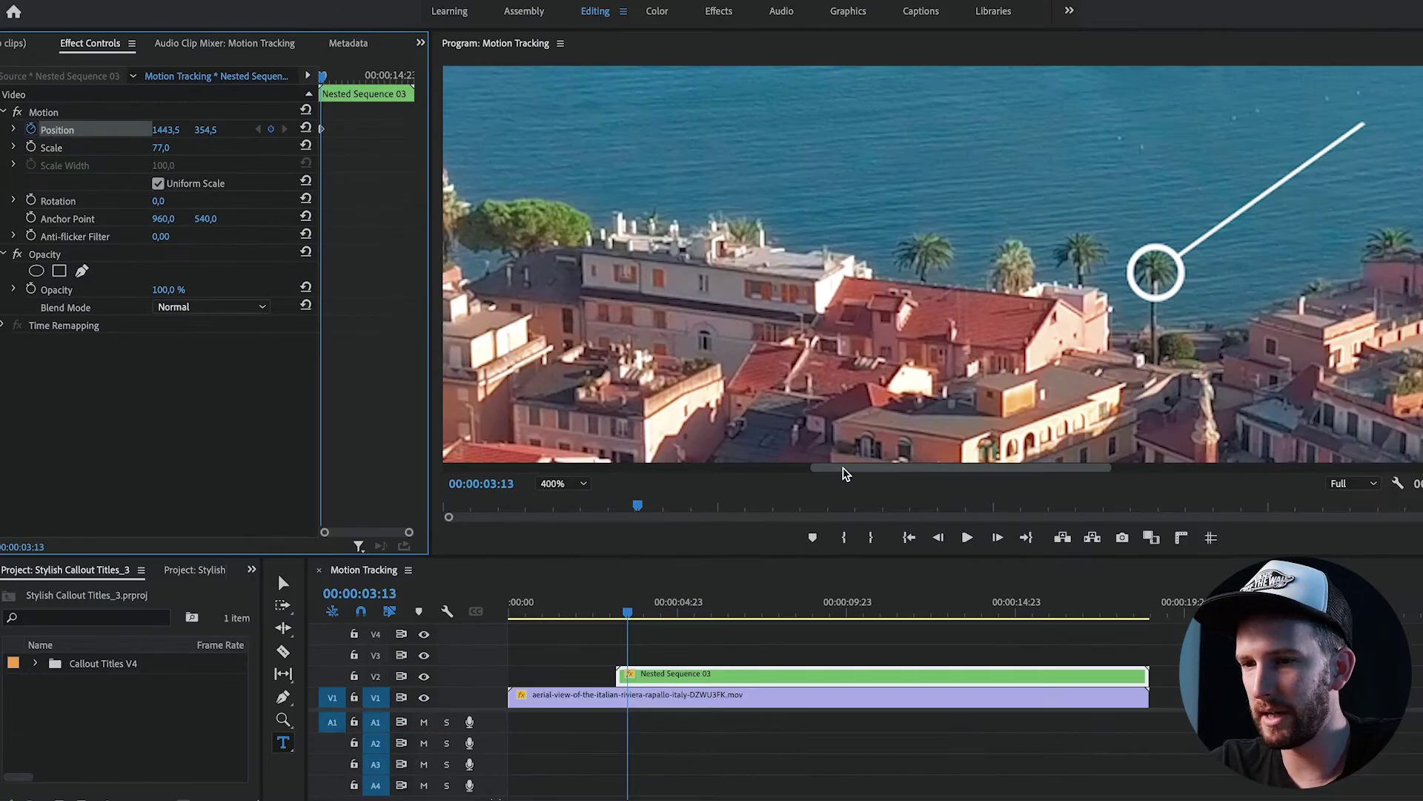
{"action": "left_click", "coordinate": [746, 659]}
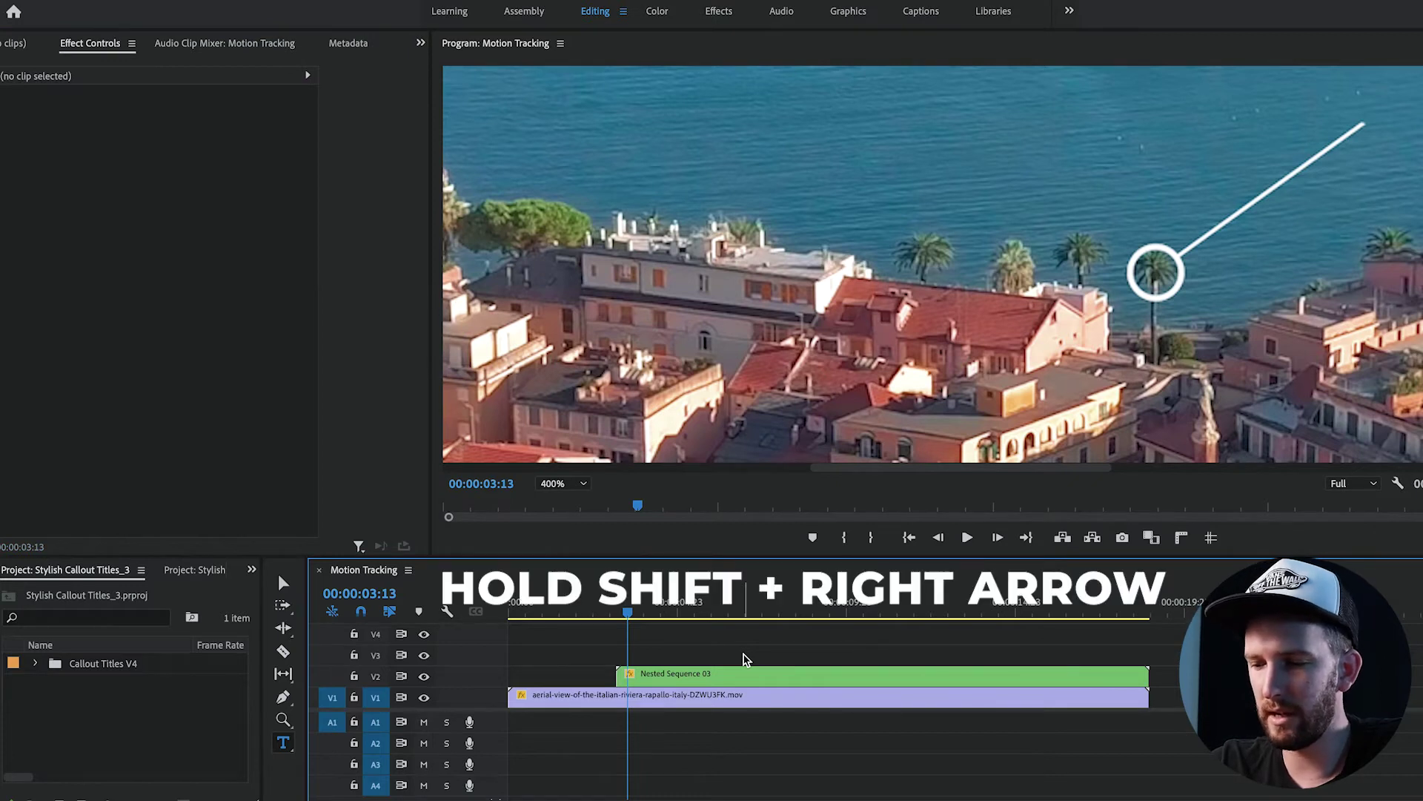
{"action": "key", "text": "shift+Right"}
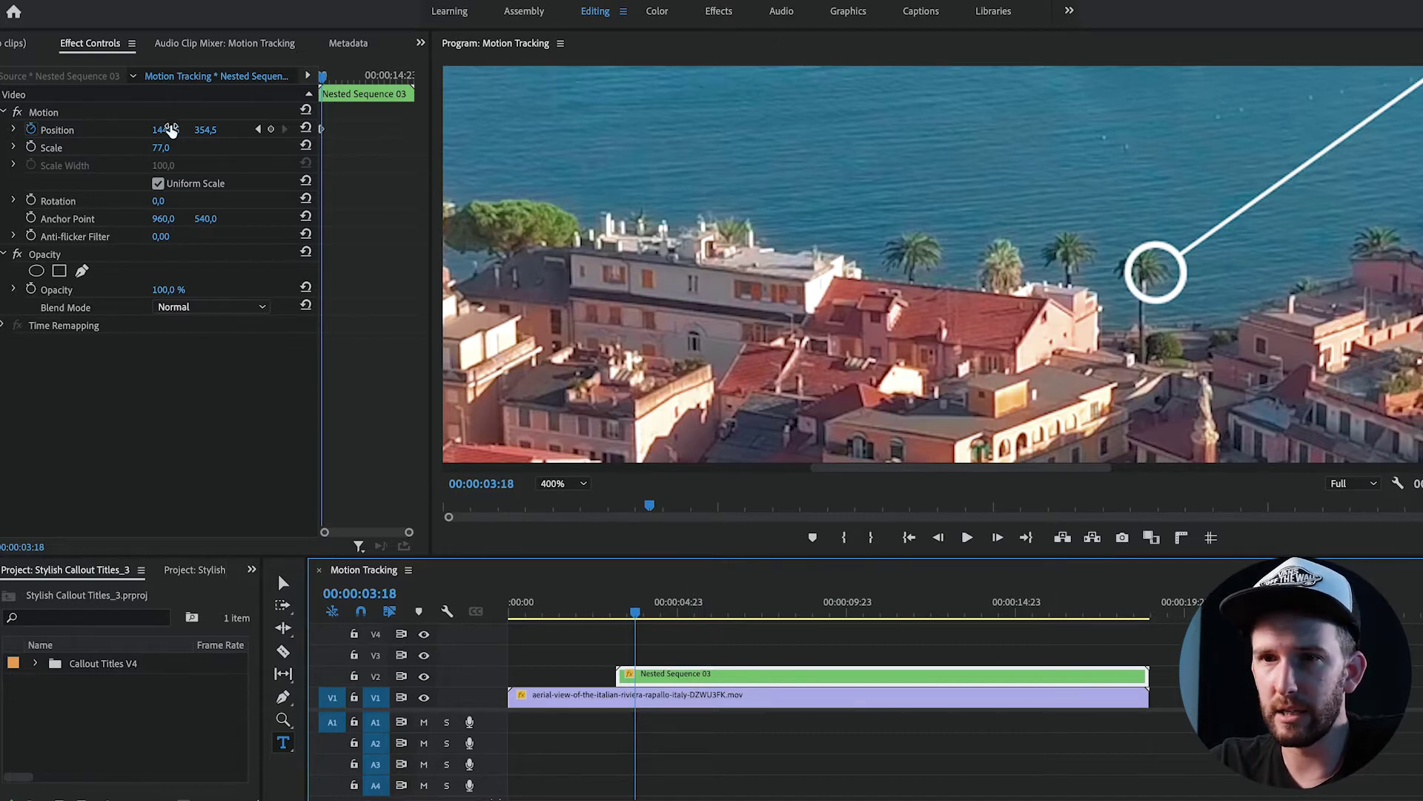
{"action": "left_click_drag", "start_coordinate": [168, 130], "coordinate": [171, 130]}
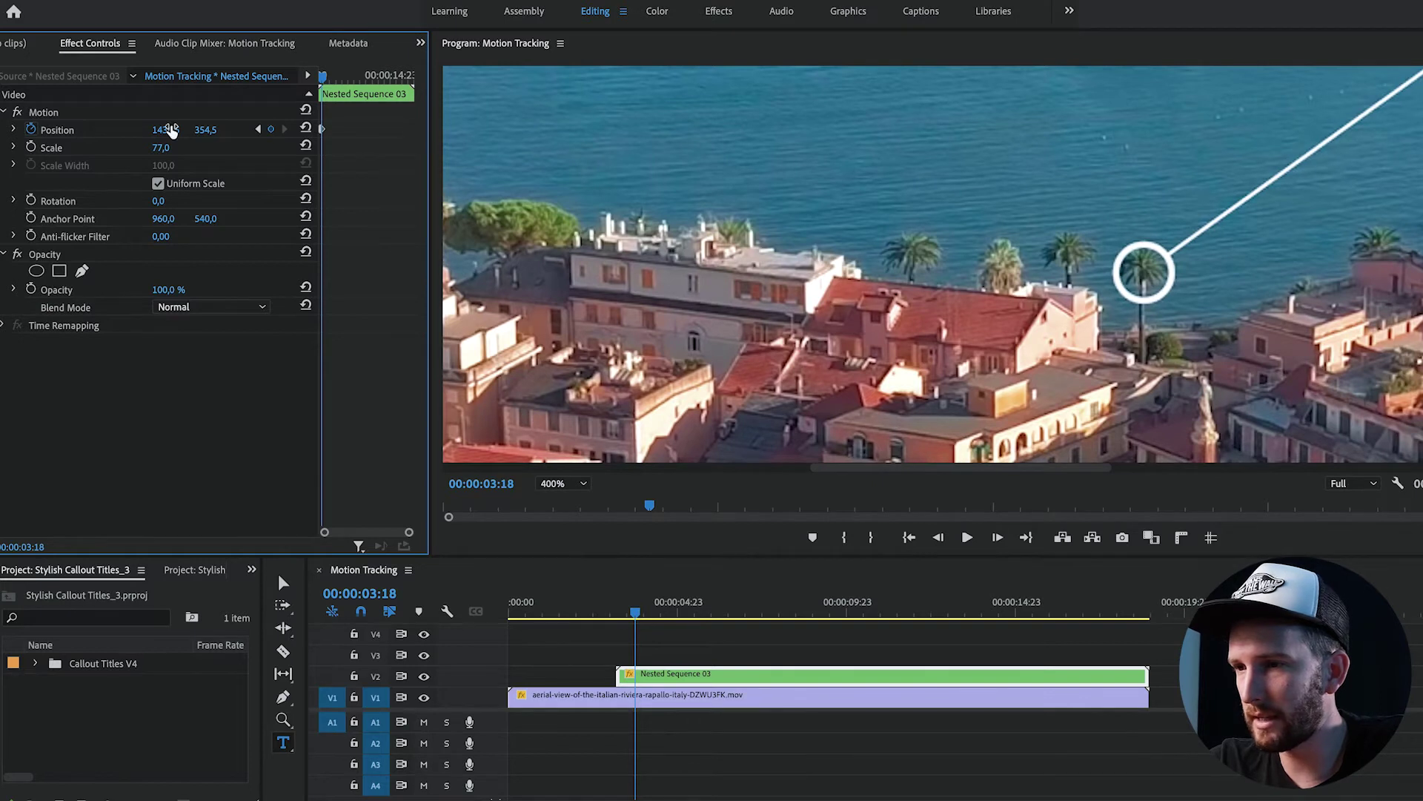
Step: Advance another five frames to 00:00:03:23 and select the Motion effect
{"action": "left_click", "coordinate": [697, 681]}
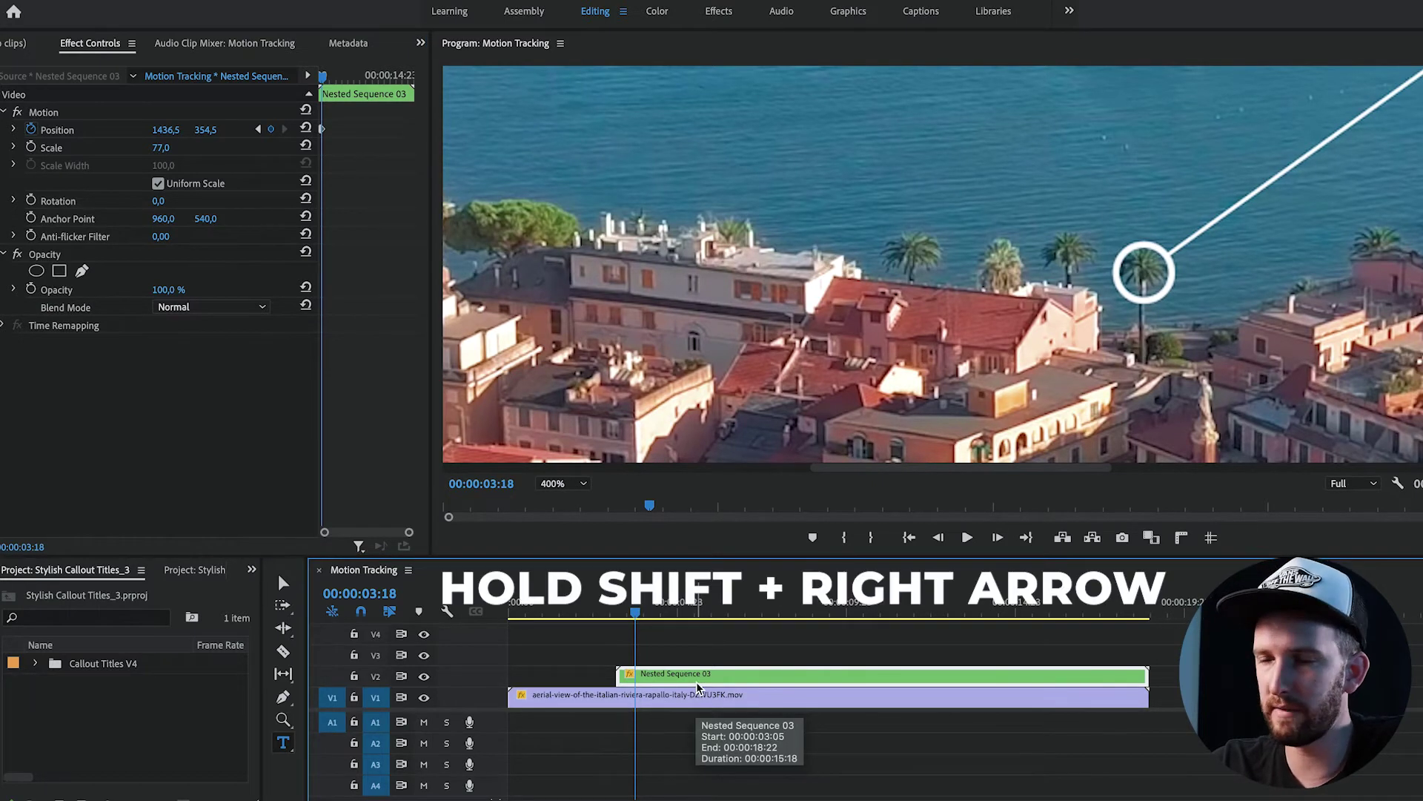
{"action": "key", "text": "shift+Right"}
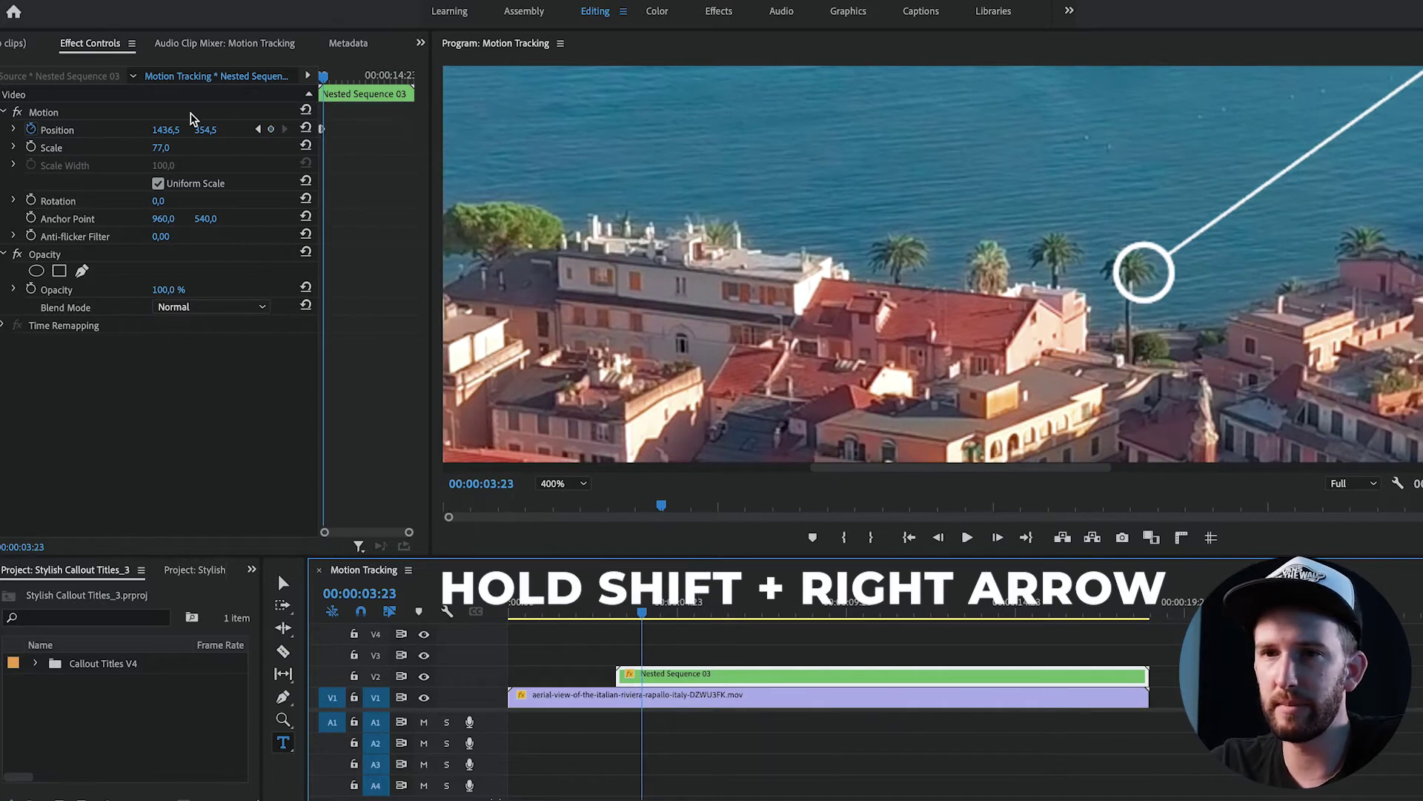
{"action": "left_click", "coordinate": [75, 115]}
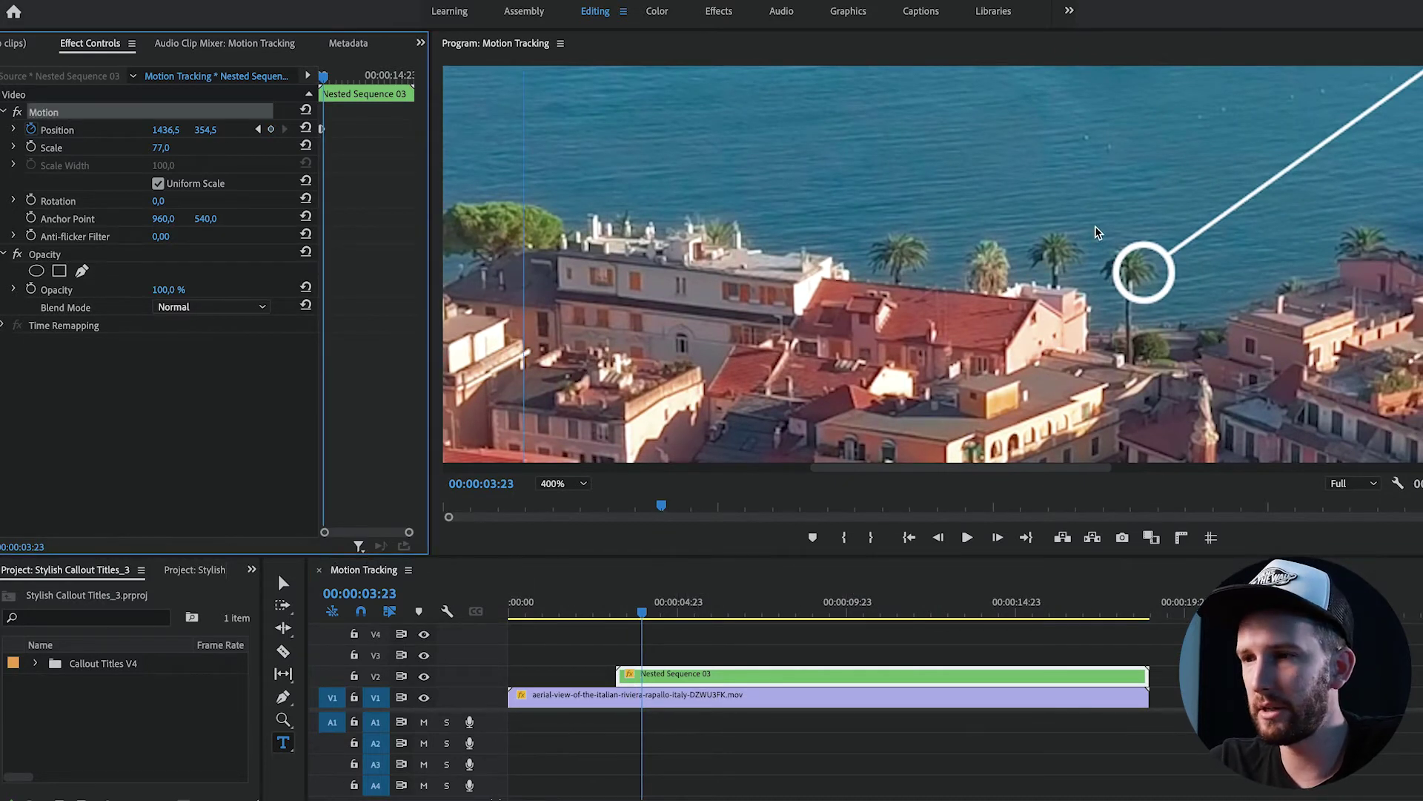
Step: Reset the Program monitor to 400% and drag the circle left onto the palm tree
{"action": "left_click", "coordinate": [561, 483]}
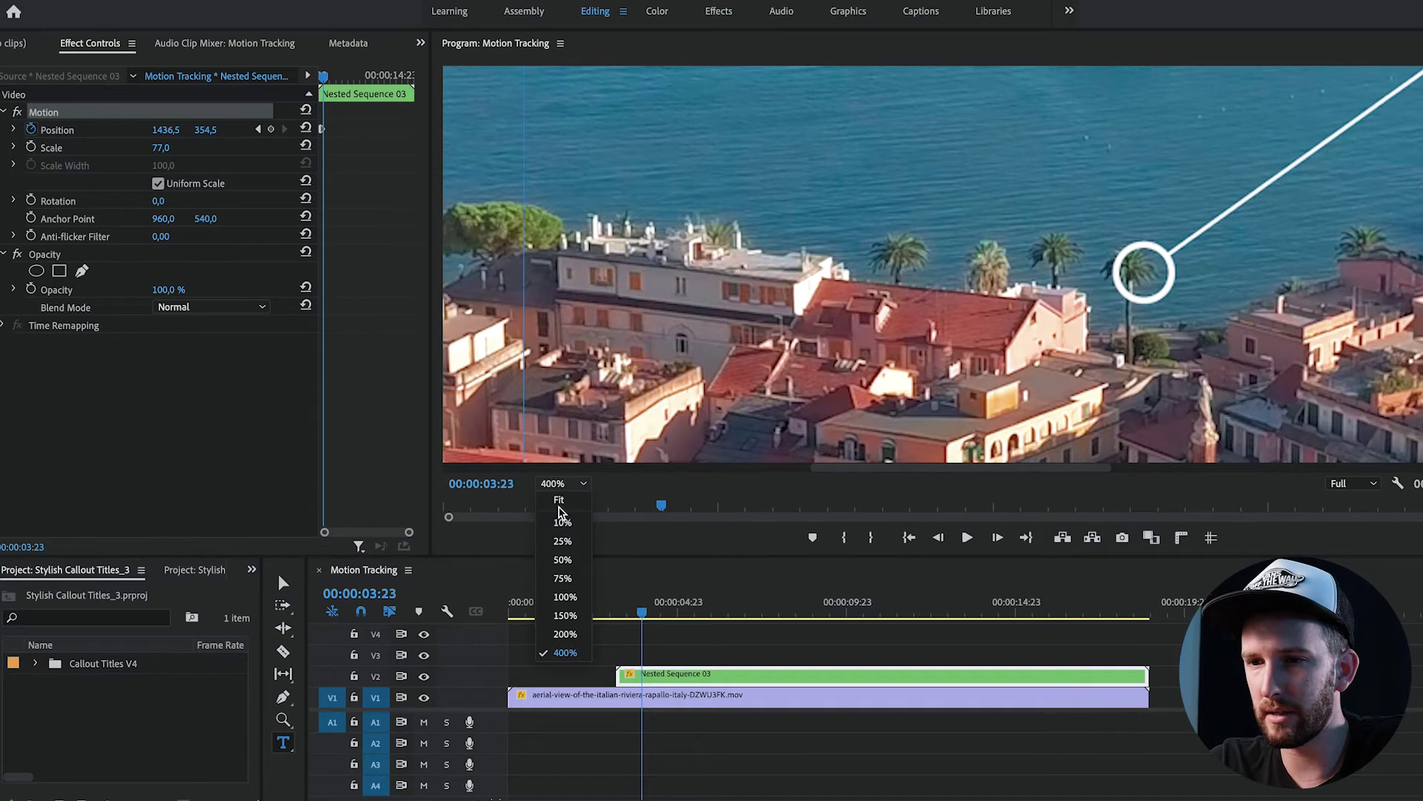
{"action": "left_click", "coordinate": [559, 501]}
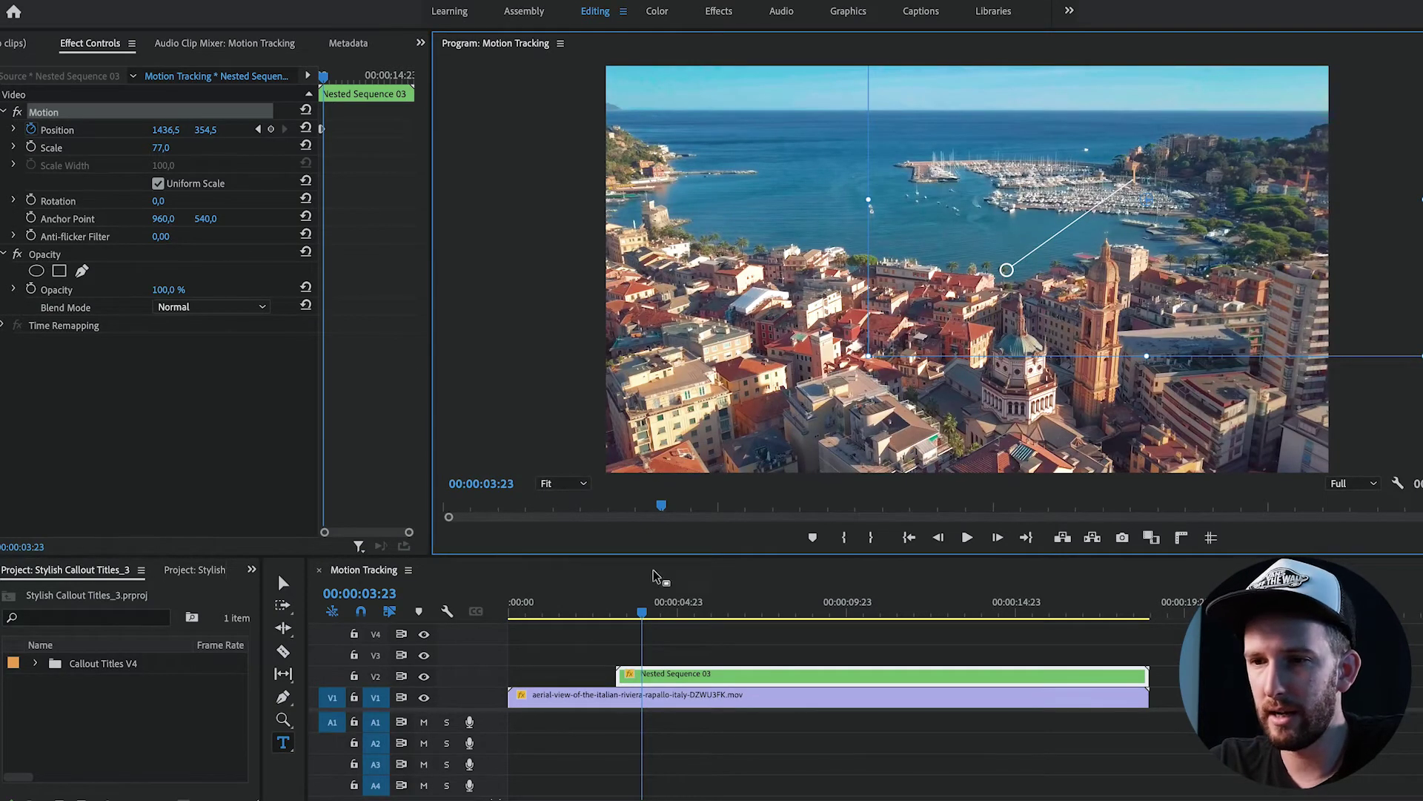
{"action": "left_click", "coordinate": [570, 486]}
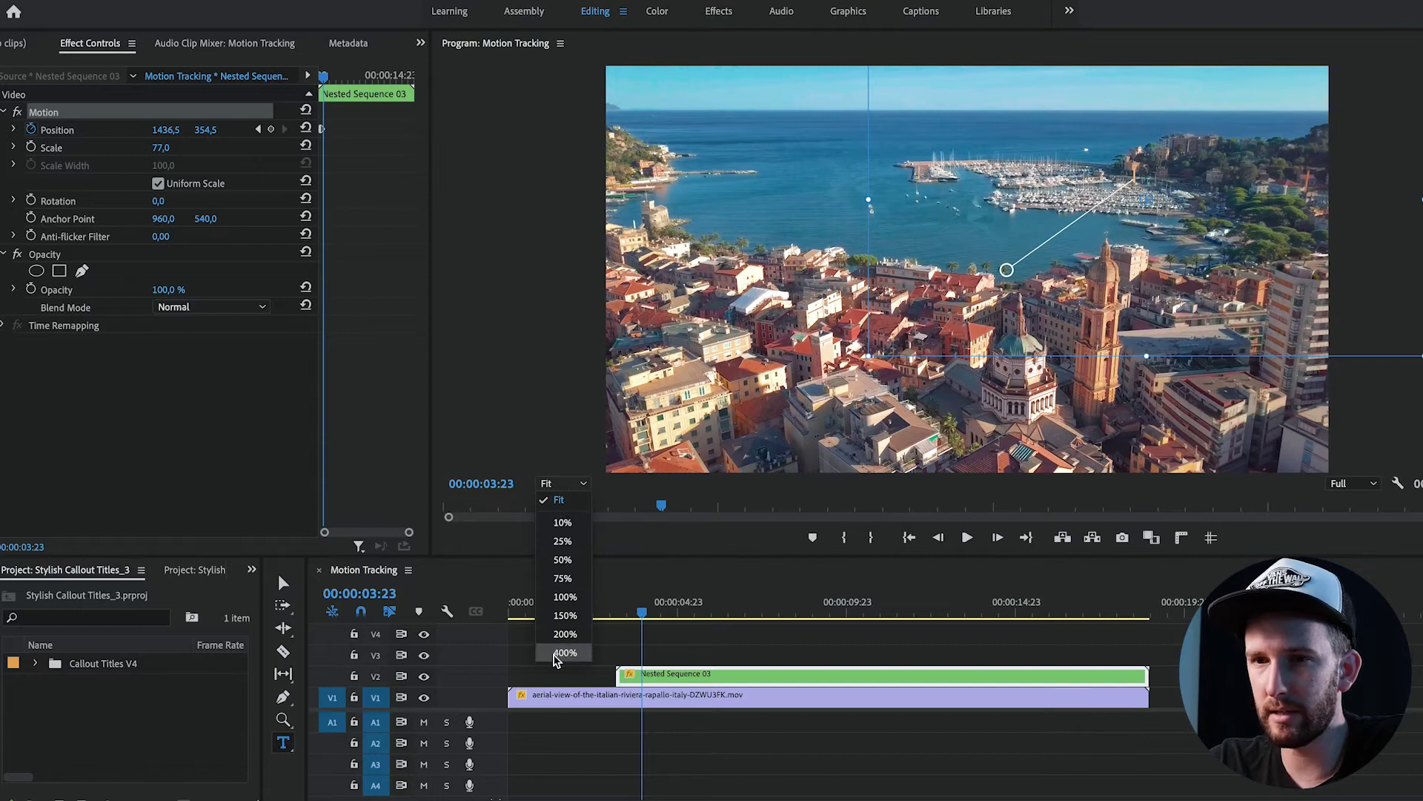
{"action": "left_click", "coordinate": [564, 652]}
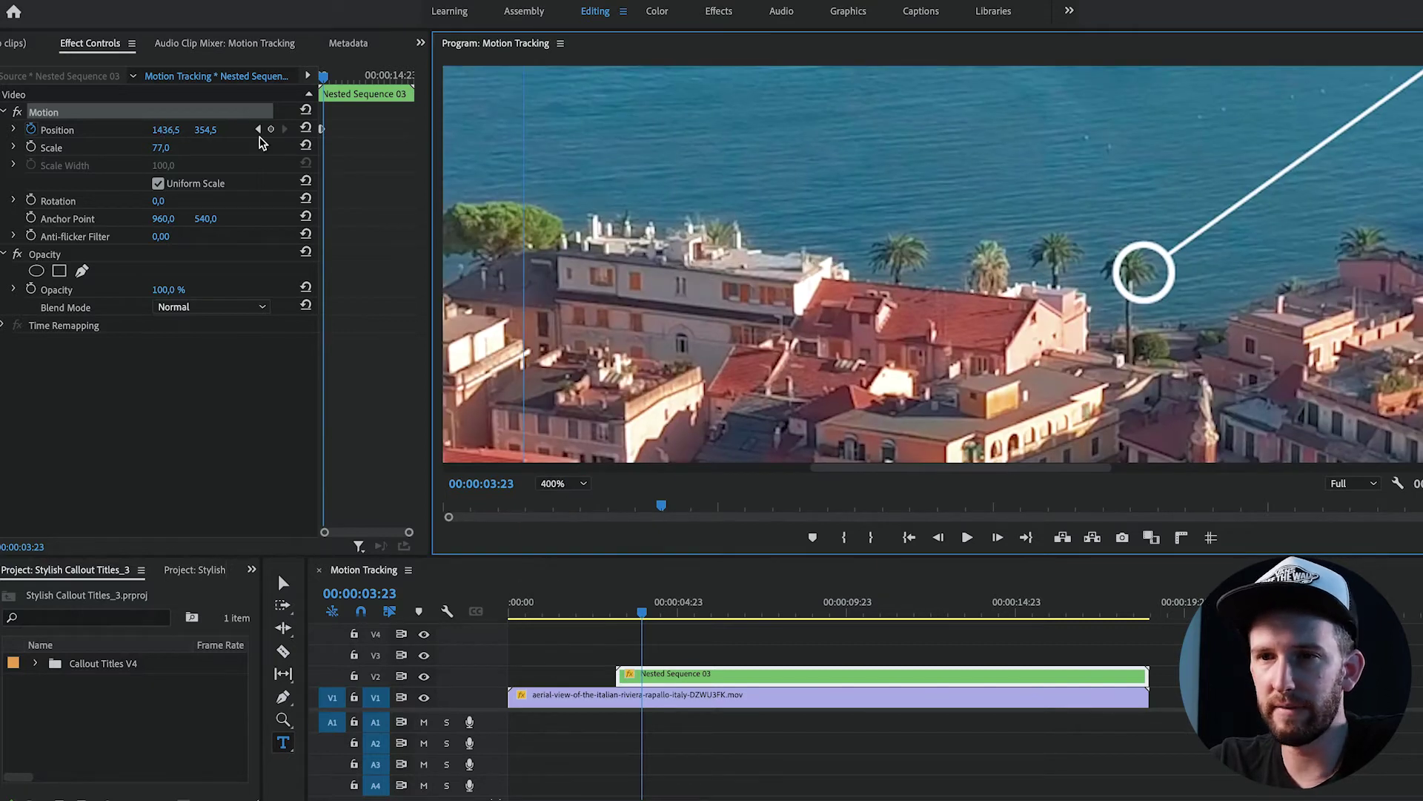
{"action": "left_click_drag", "start_coordinate": [1229, 286], "coordinate": [1204, 301]}
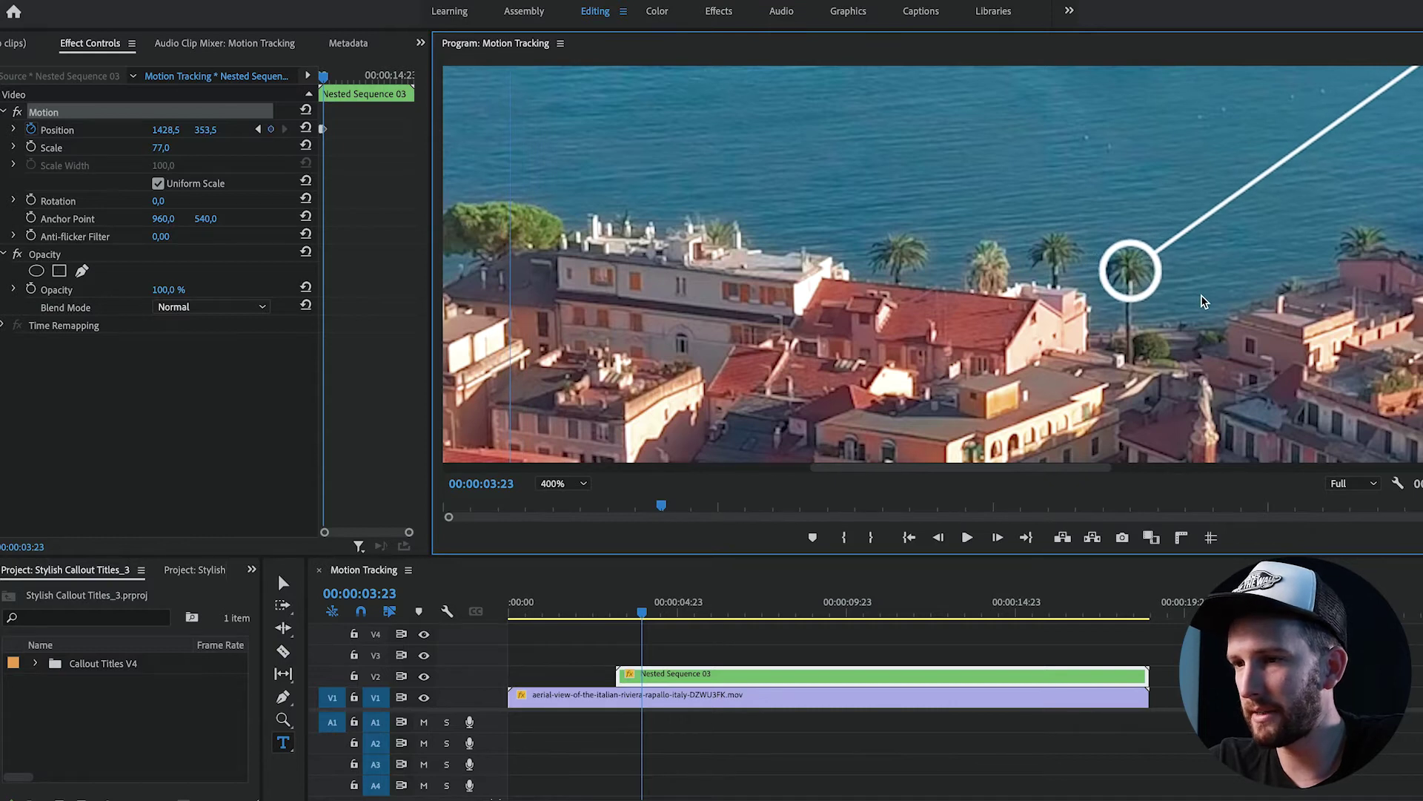
Step: Step further along the shot and keyframe the circle left to follow the palm tree
{"action": "left_click", "coordinate": [716, 686]}
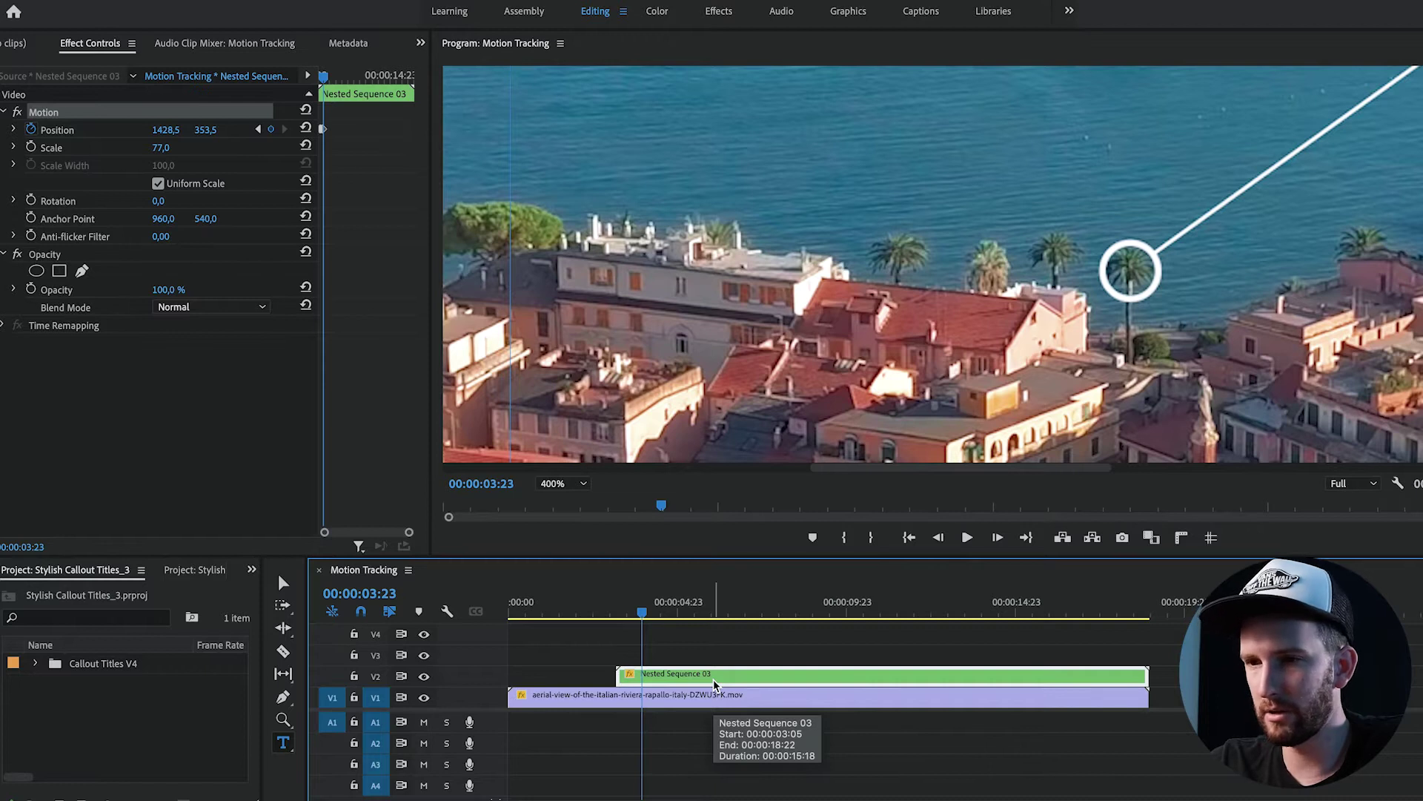
{"action": "key", "text": "shift+Right"}
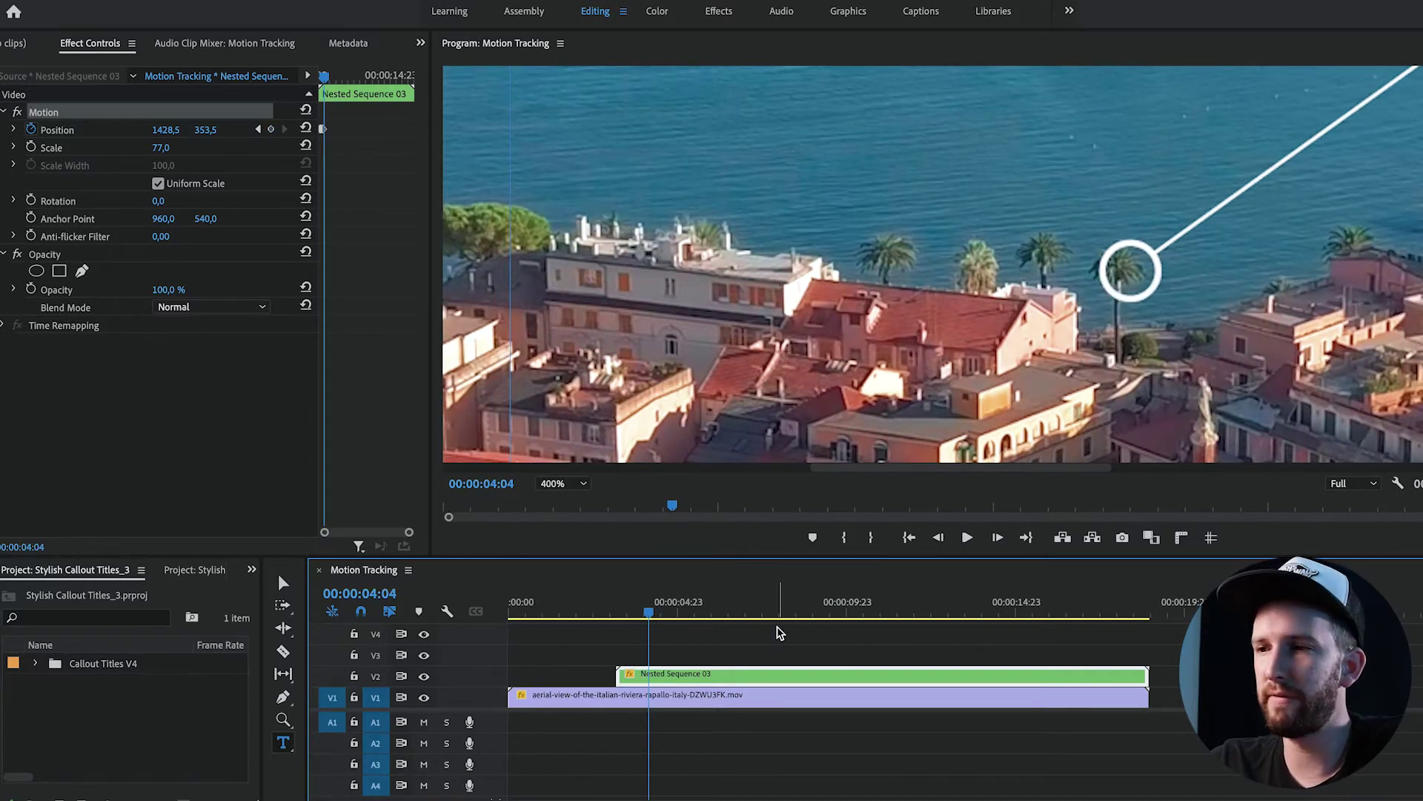
{"action": "key", "text": "shift+Right"}
{"action": "key", "text": "shift+Right"}
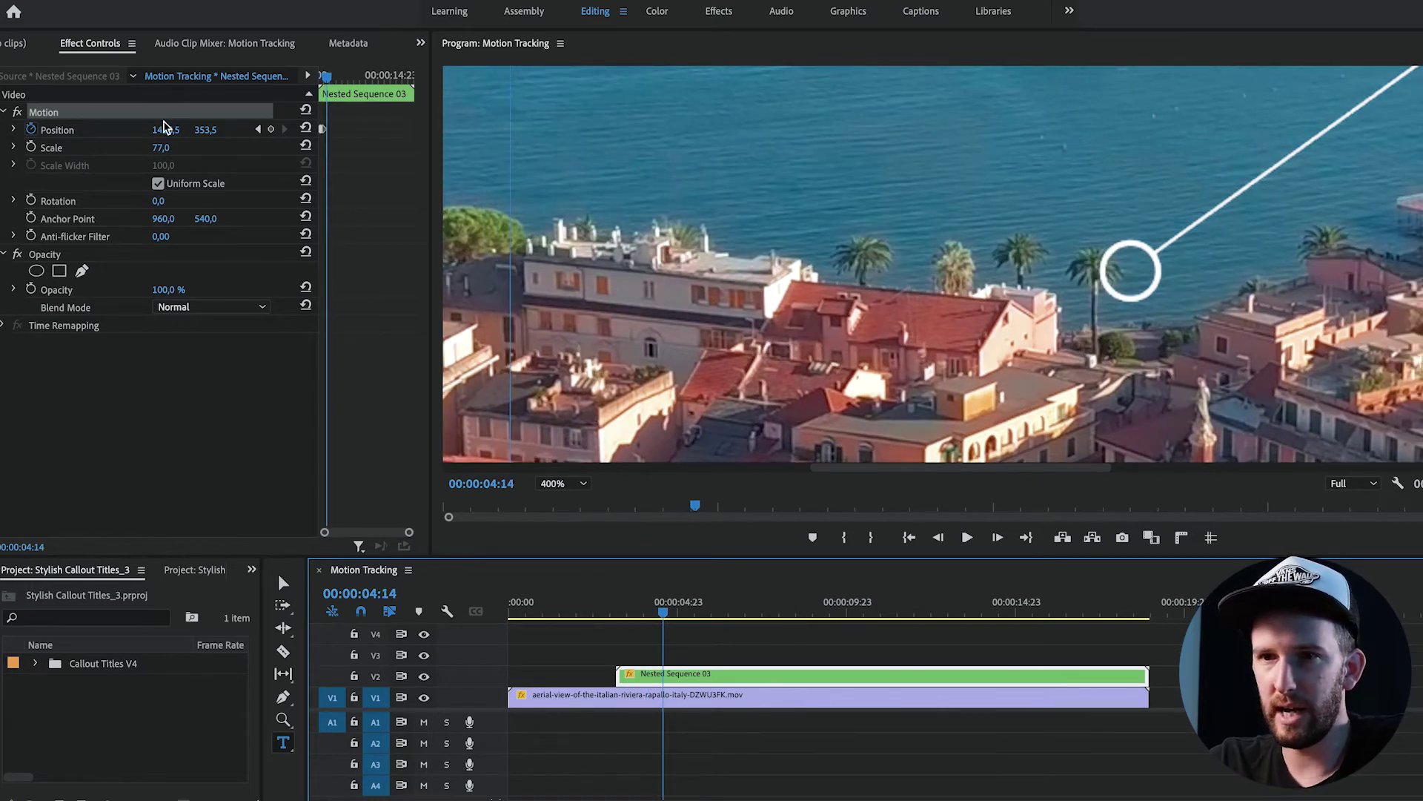
{"action": "left_click_drag", "start_coordinate": [968, 214], "coordinate": [931, 215]}
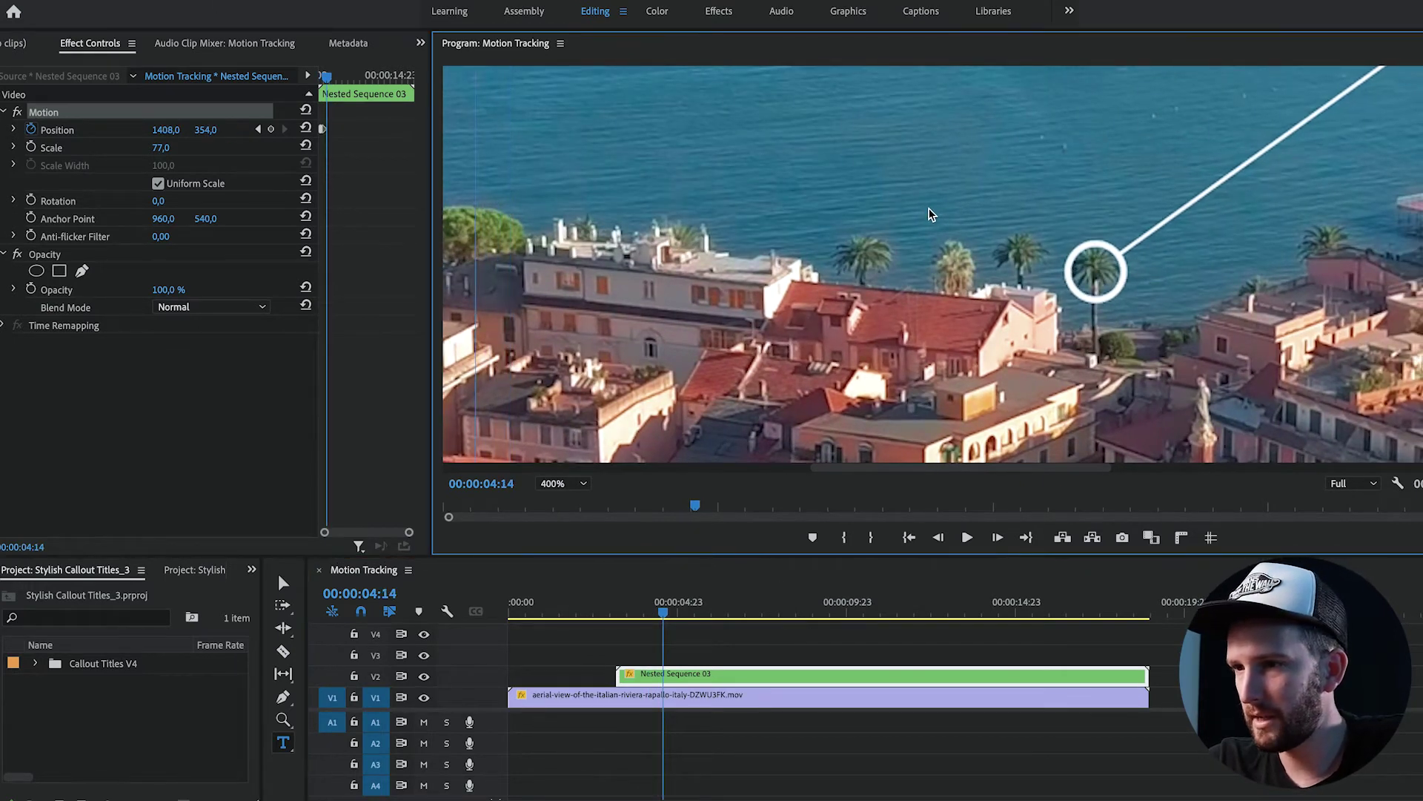
Step: Play forward to 00:00:05:05 and keyframe the callout circle left onto the palm tree
{"action": "left_click", "coordinate": [864, 655]}
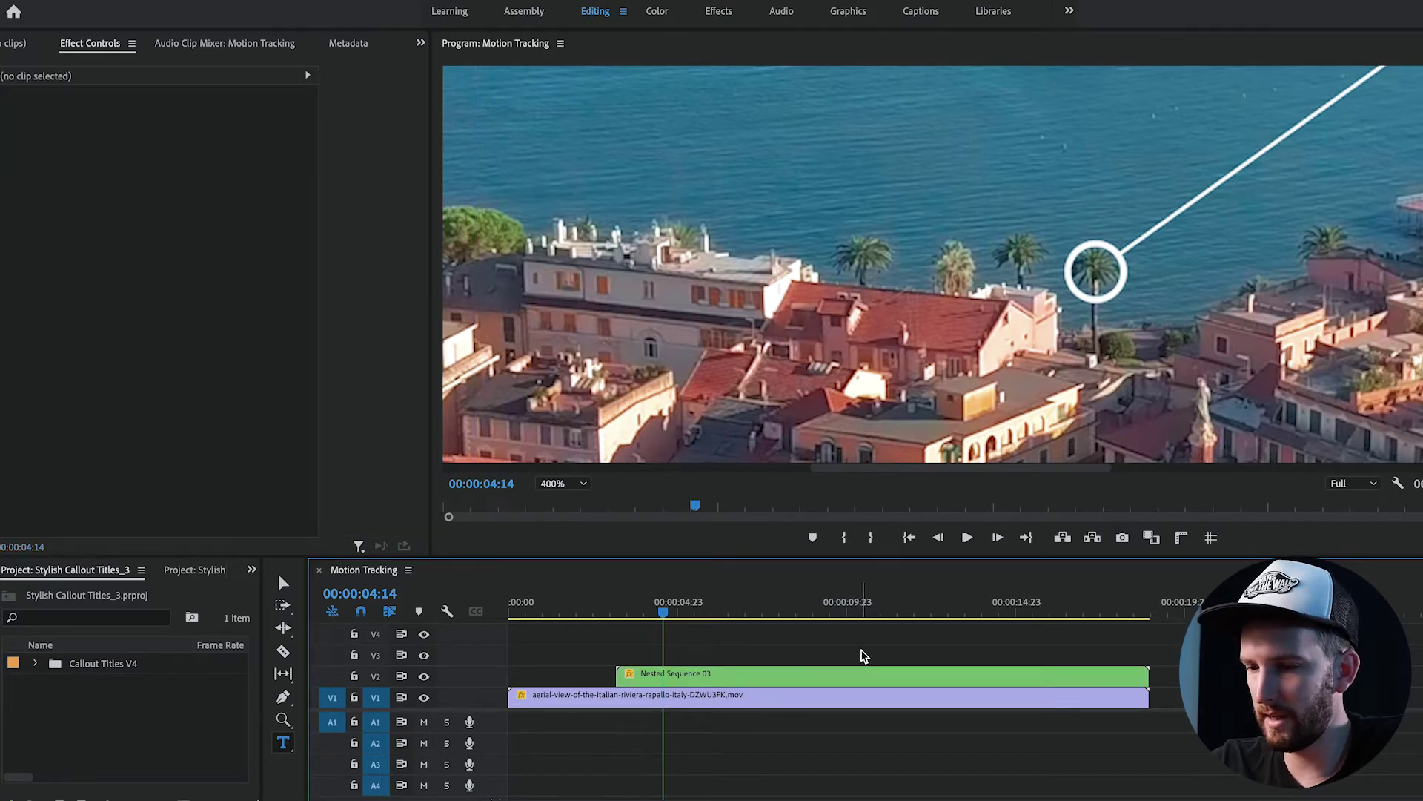
{"action": "key", "text": "space"}
{"action": "left_click", "coordinate": [864, 675]}
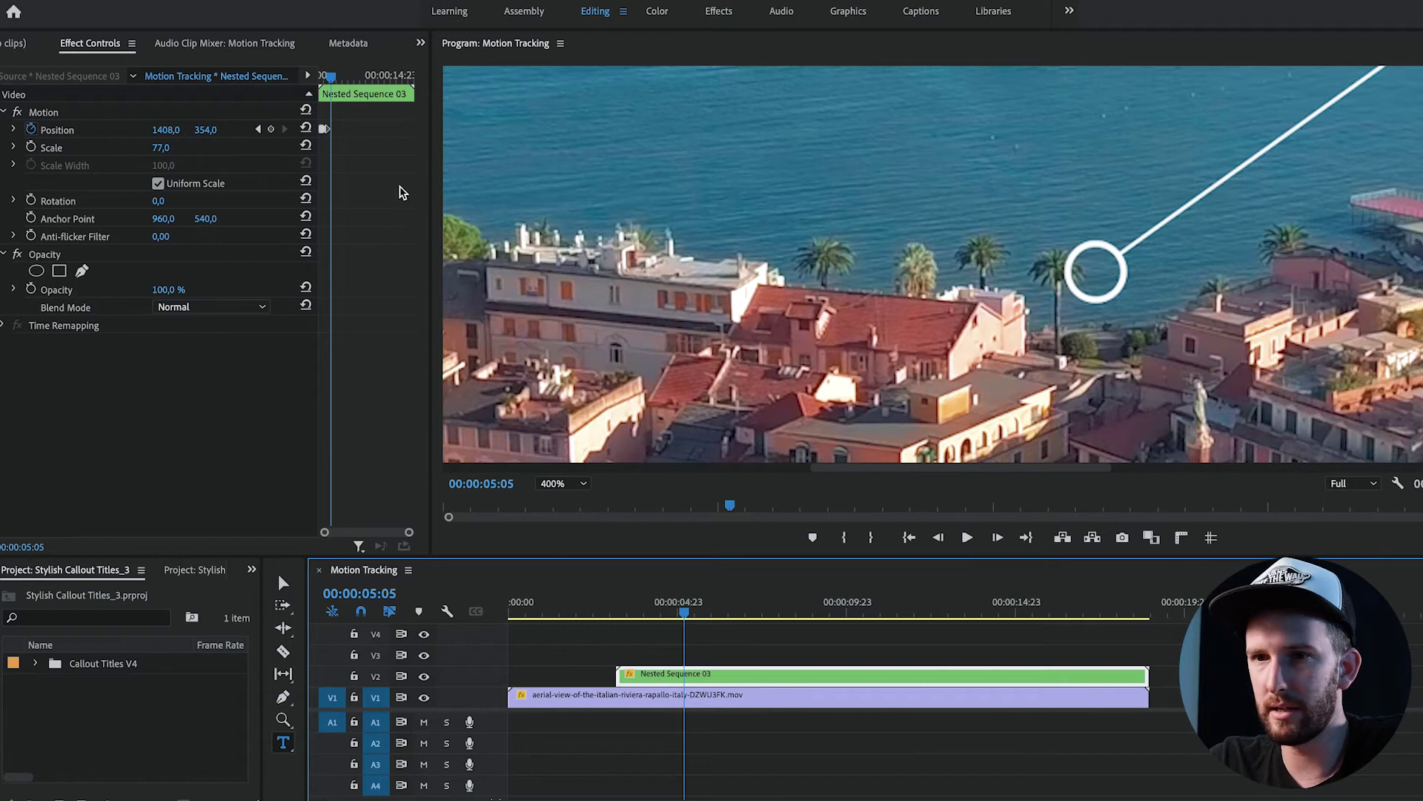
{"action": "left_click", "coordinate": [123, 119]}
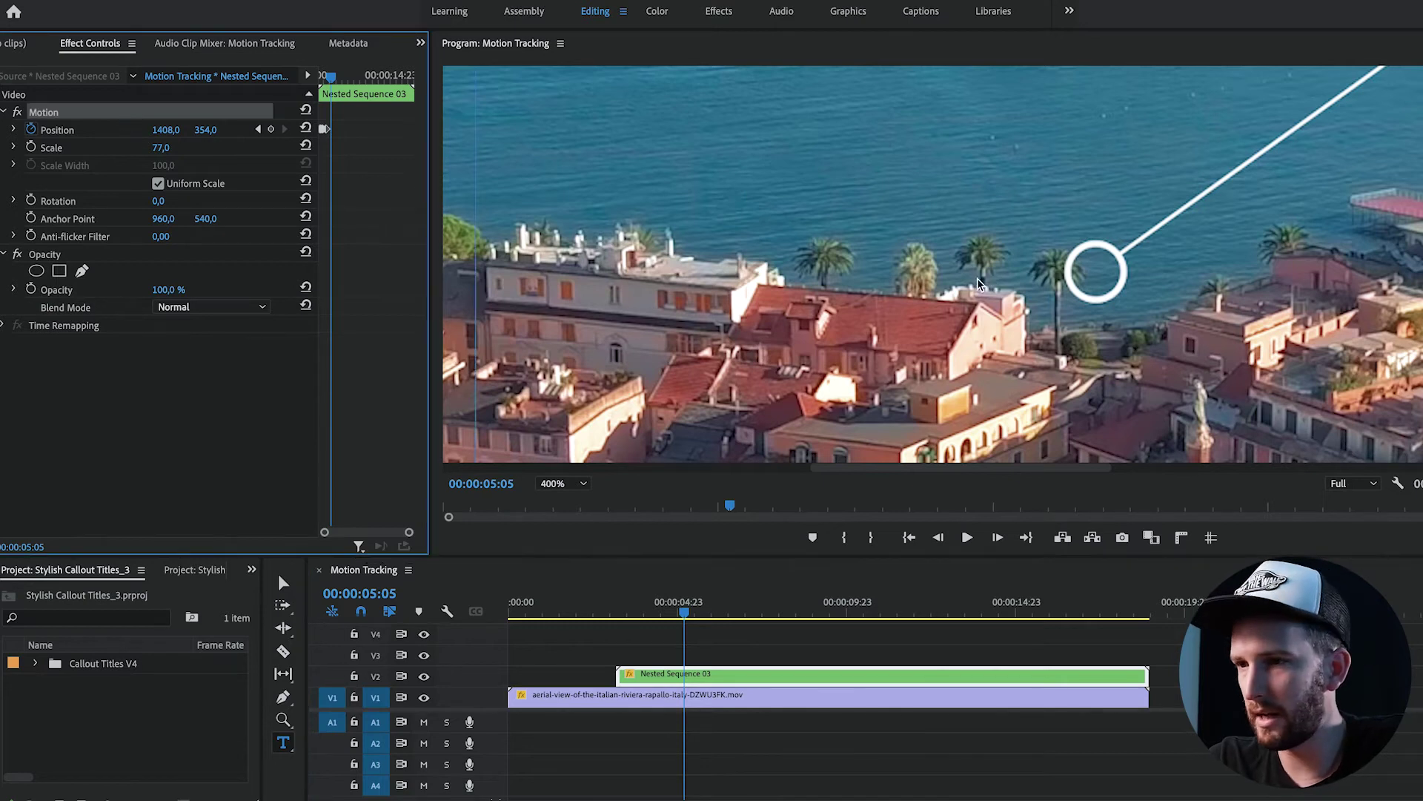
{"action": "left_click_drag", "start_coordinate": [982, 286], "coordinate": [942, 286]}
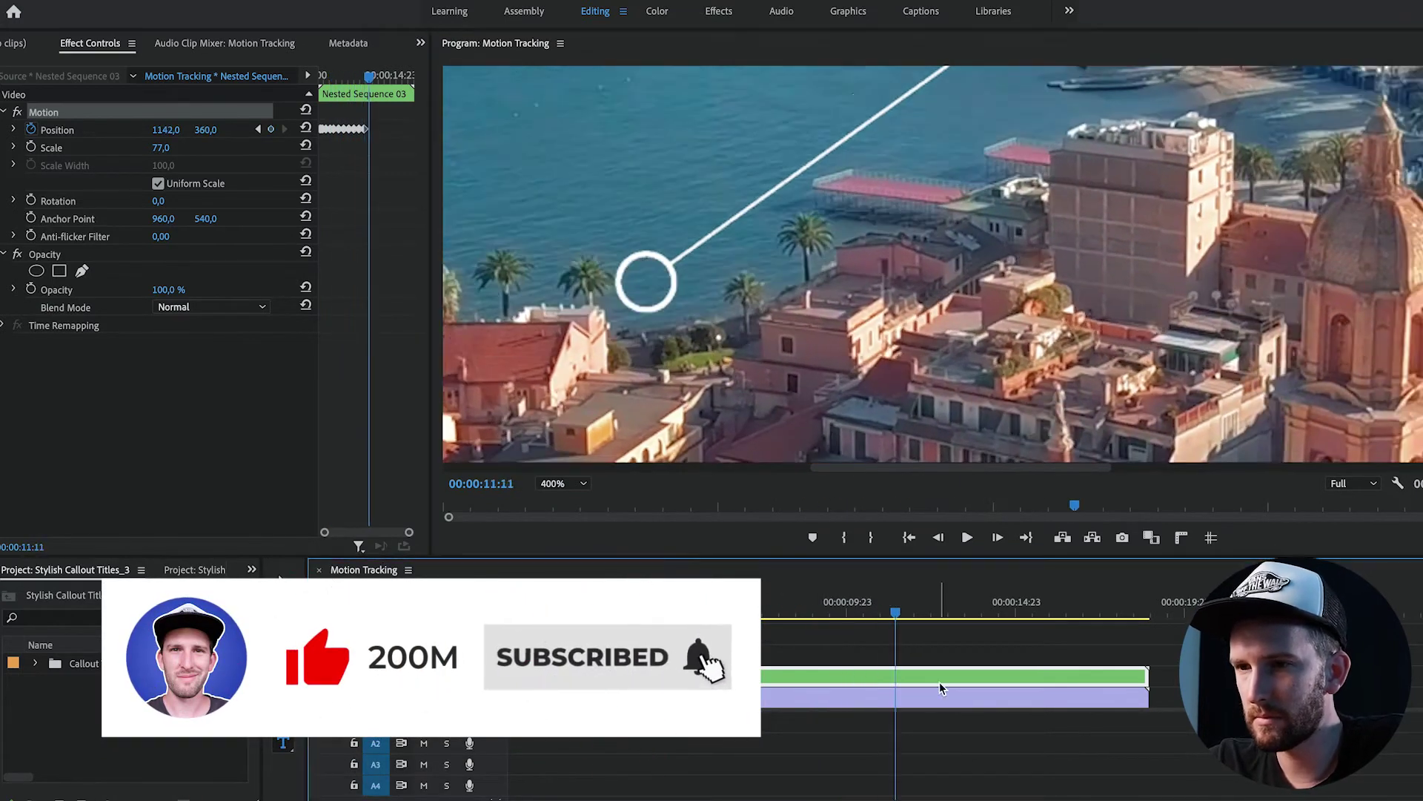
{"action": "left_click", "coordinate": [808, 697]}
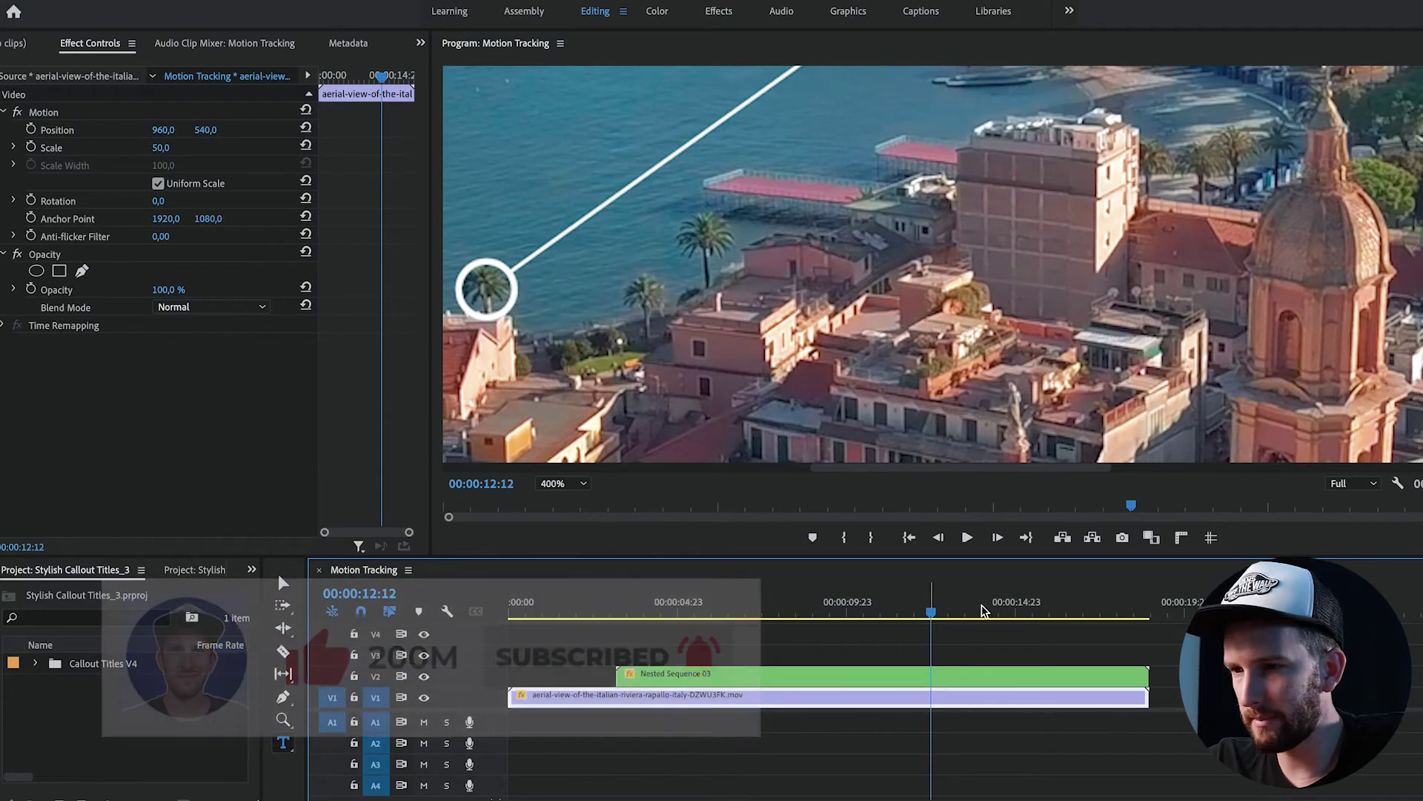
Step: Cut the V1 and V2 clips at 00:00:12:12 and delete everything after the cut
{"action": "key", "text": "c"}
{"action": "left_click", "coordinate": [933, 700], "text": "shift"}
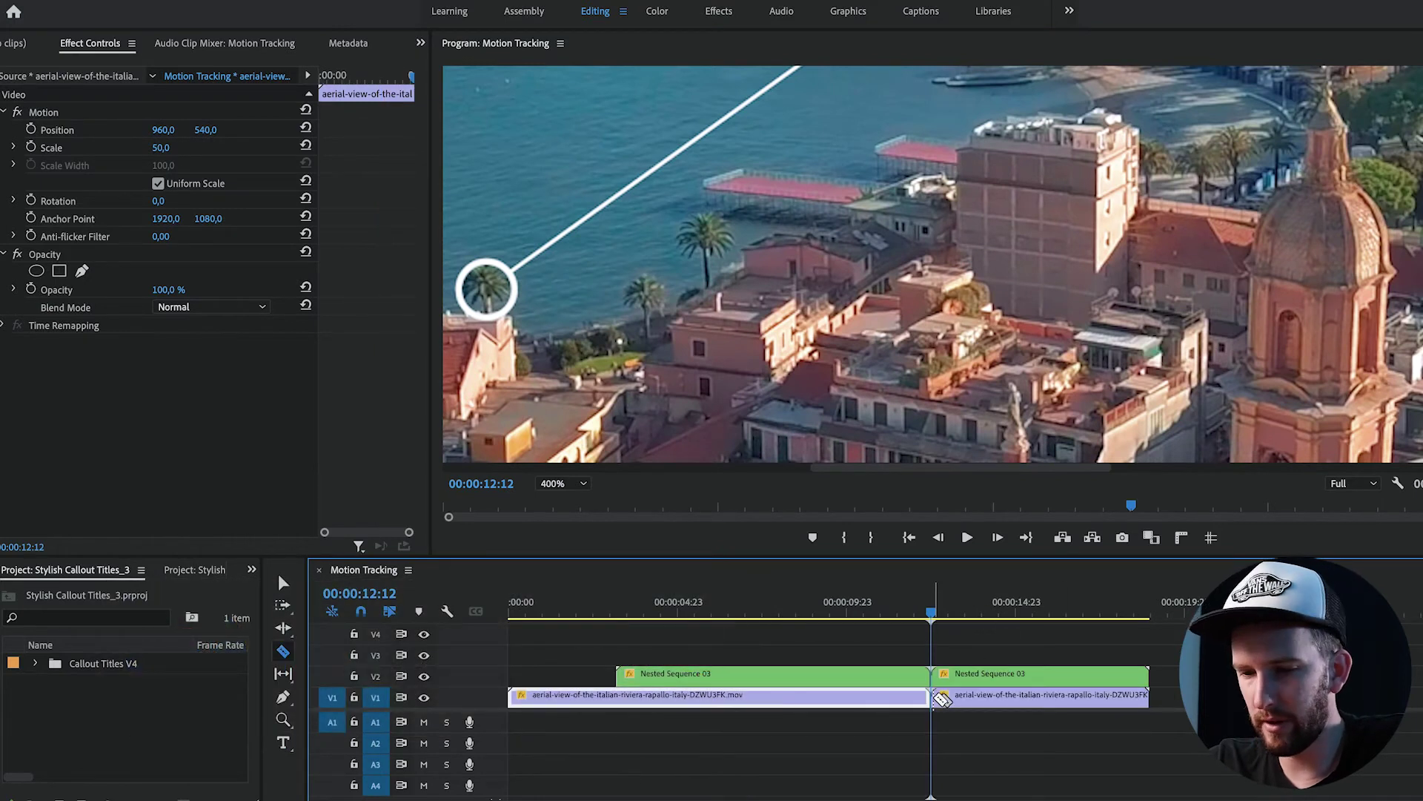
{"action": "key", "text": "v"}
{"action": "left_click_drag", "start_coordinate": [1049, 652], "coordinate": [1020, 736]}
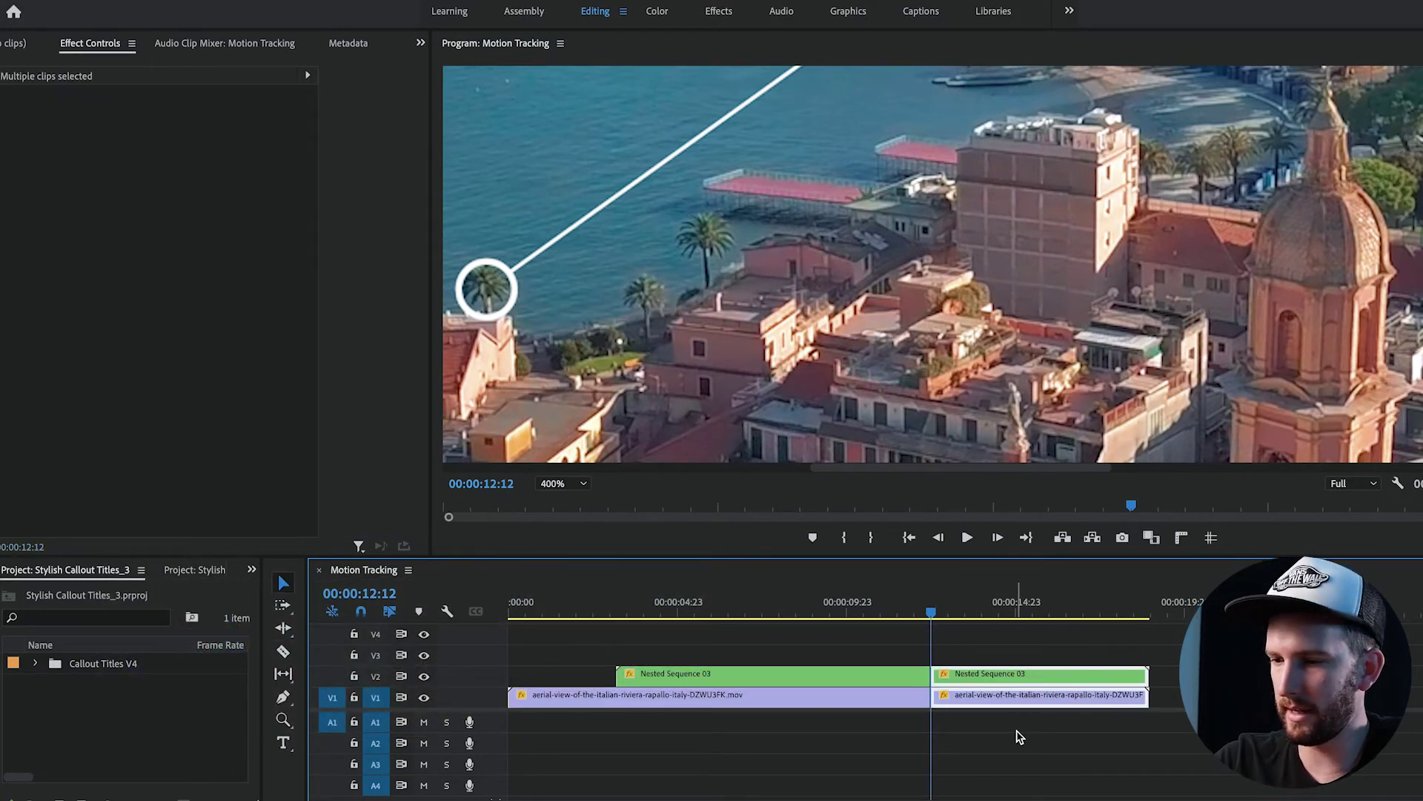
{"action": "key", "text": "Delete"}
{"action": "key", "text": "minus"}
{"action": "key", "text": "minus"}
{"action": "key", "text": "minus"}
{"action": "key", "text": "minus"}
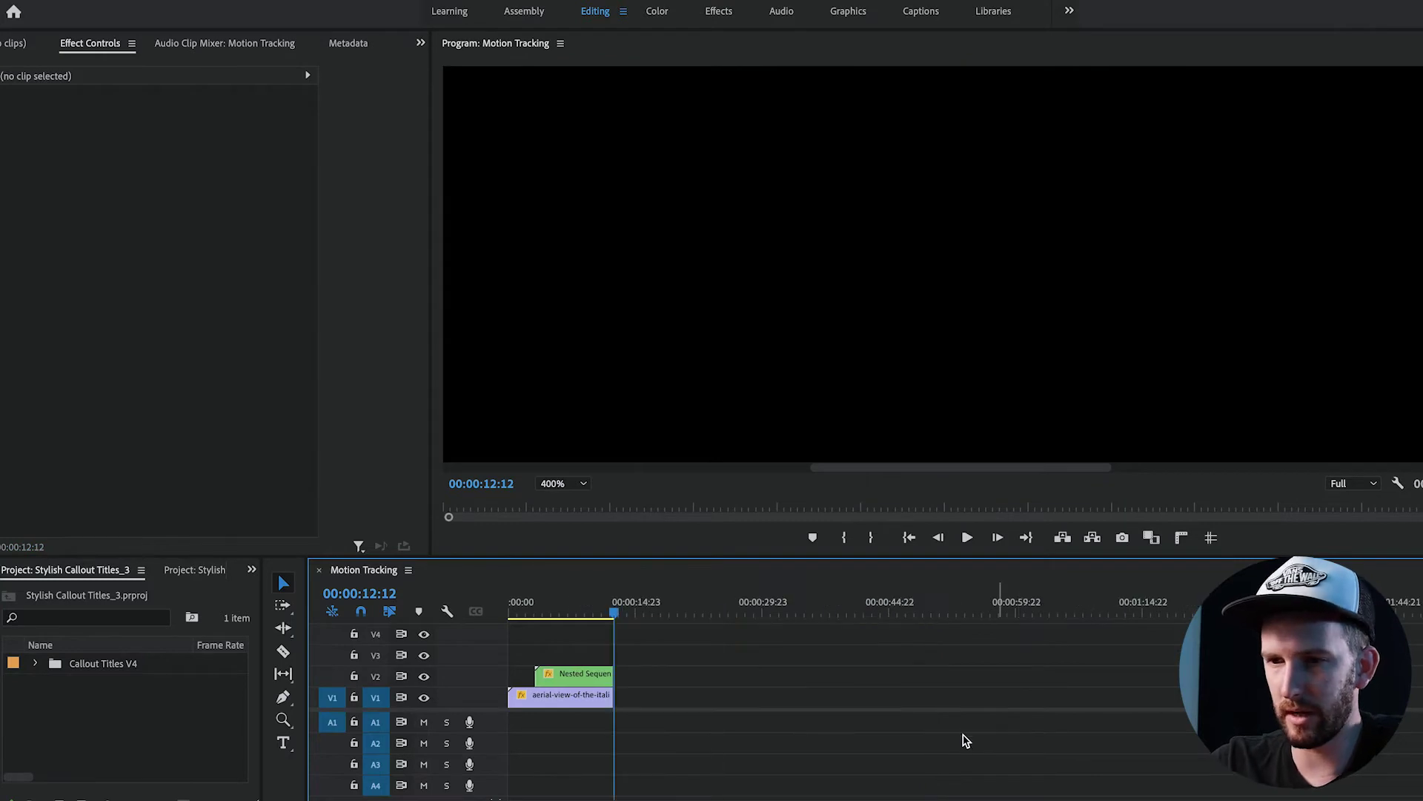
Step: Set the Program monitor zoom to Fit and move the playhead to 00:00:03:00
{"action": "left_click", "coordinate": [529, 597]}
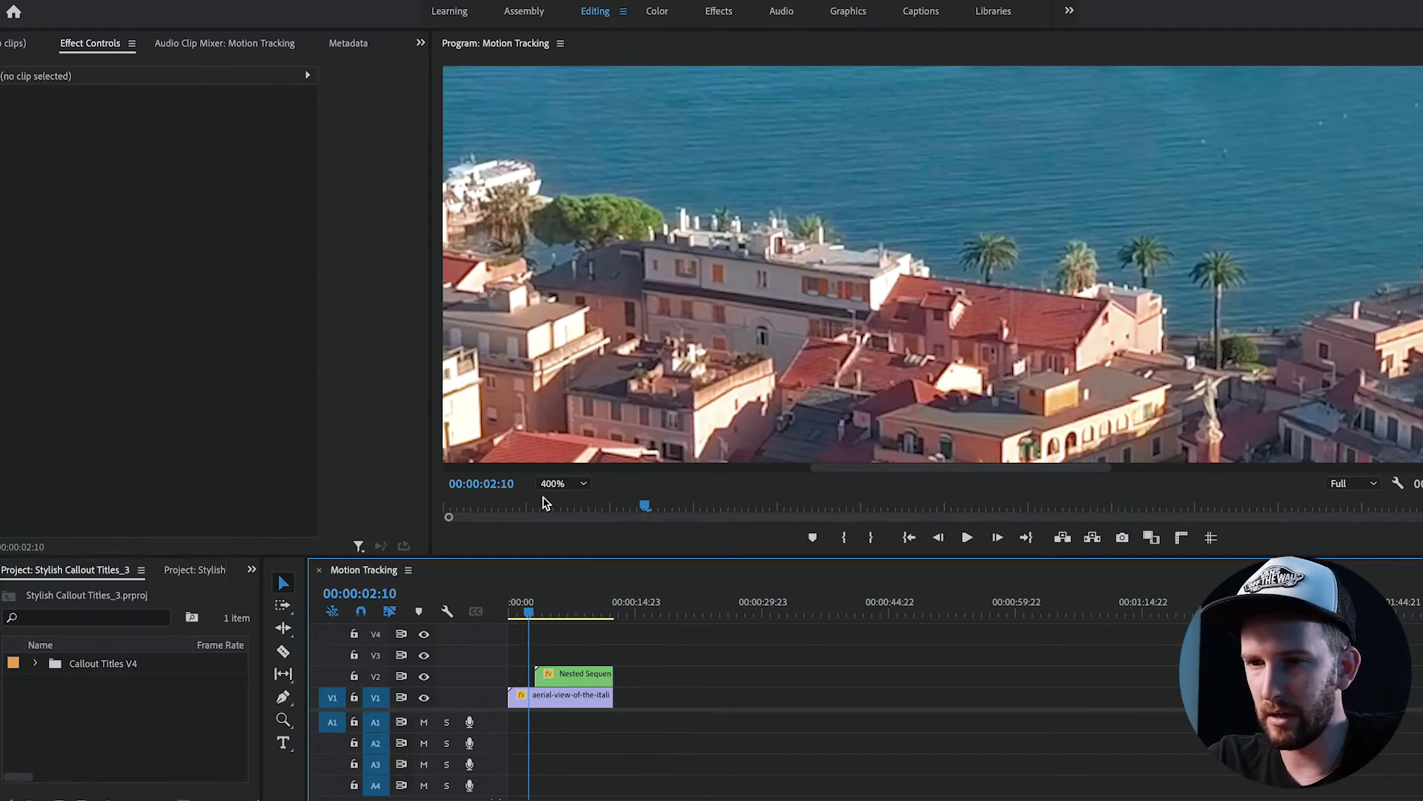
{"action": "left_click", "coordinate": [561, 495]}
{"action": "left_click", "coordinate": [562, 489]}
{"action": "left_click", "coordinate": [567, 501]}
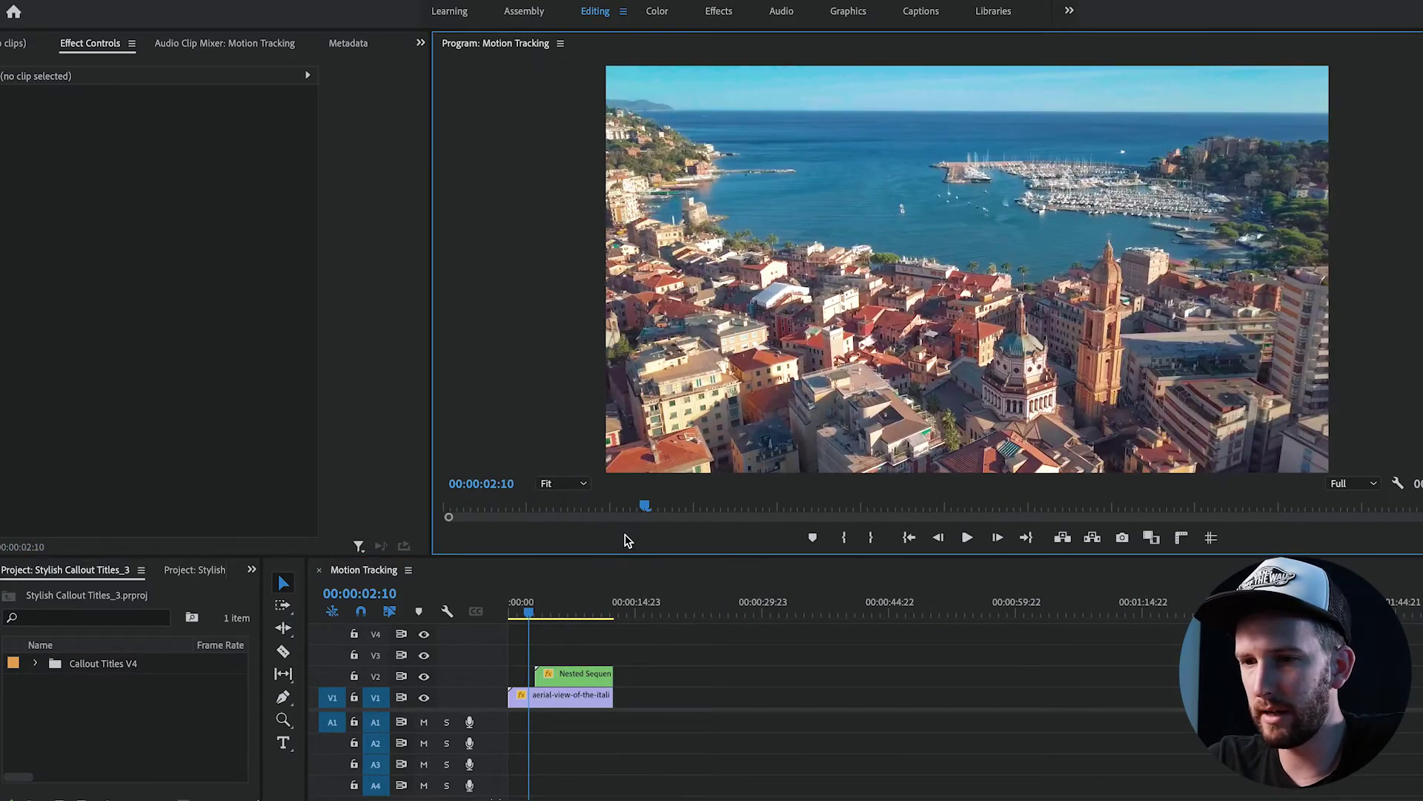
{"action": "left_click", "coordinate": [534, 615]}
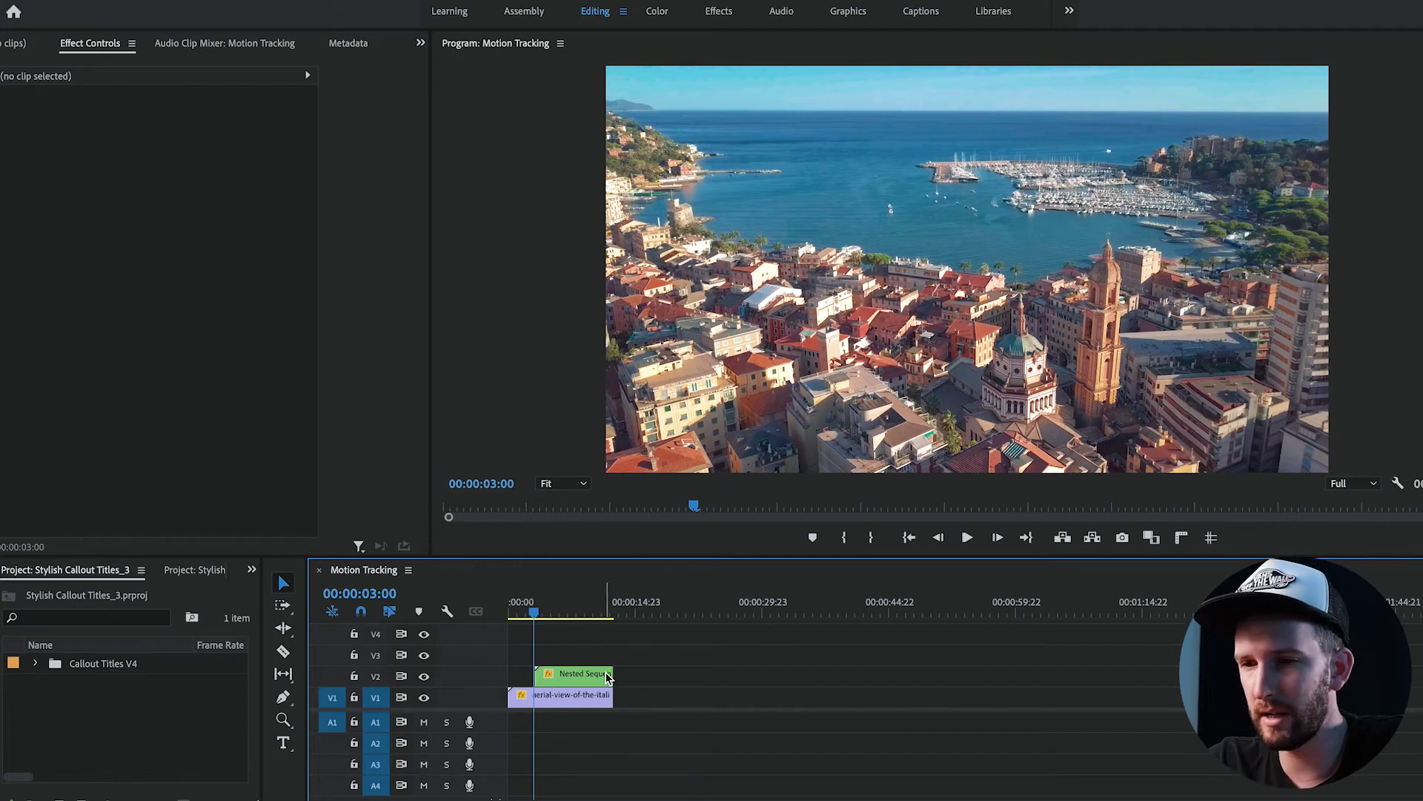
Step: Enlarge the Program monitor over the timeline and play the sequence back from the start
{"action": "left_click_drag", "start_coordinate": [665, 558], "coordinate": [664, 680]}
{"action": "left_click", "coordinate": [511, 738]}
{"action": "key", "text": "space"}
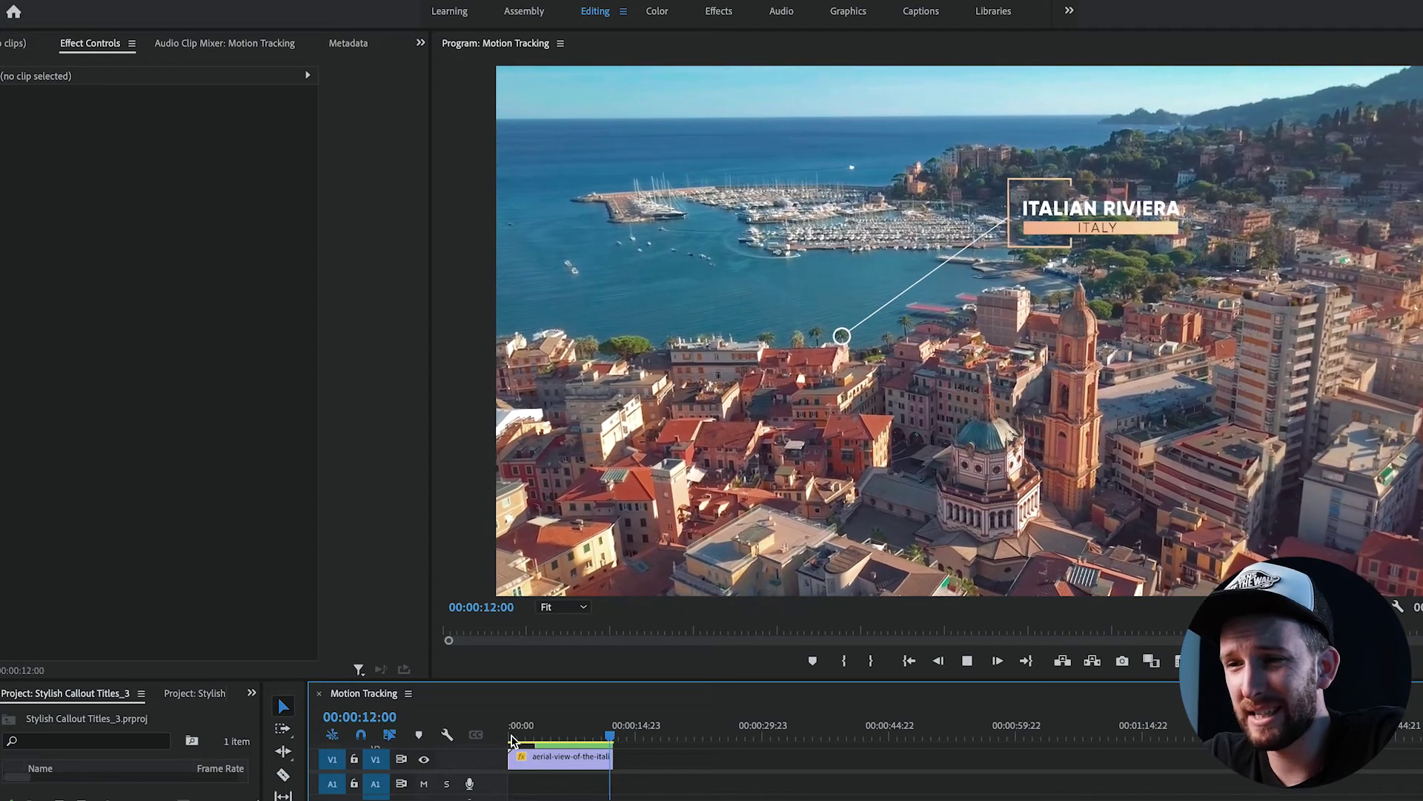
{"action": "key", "text": "space"}
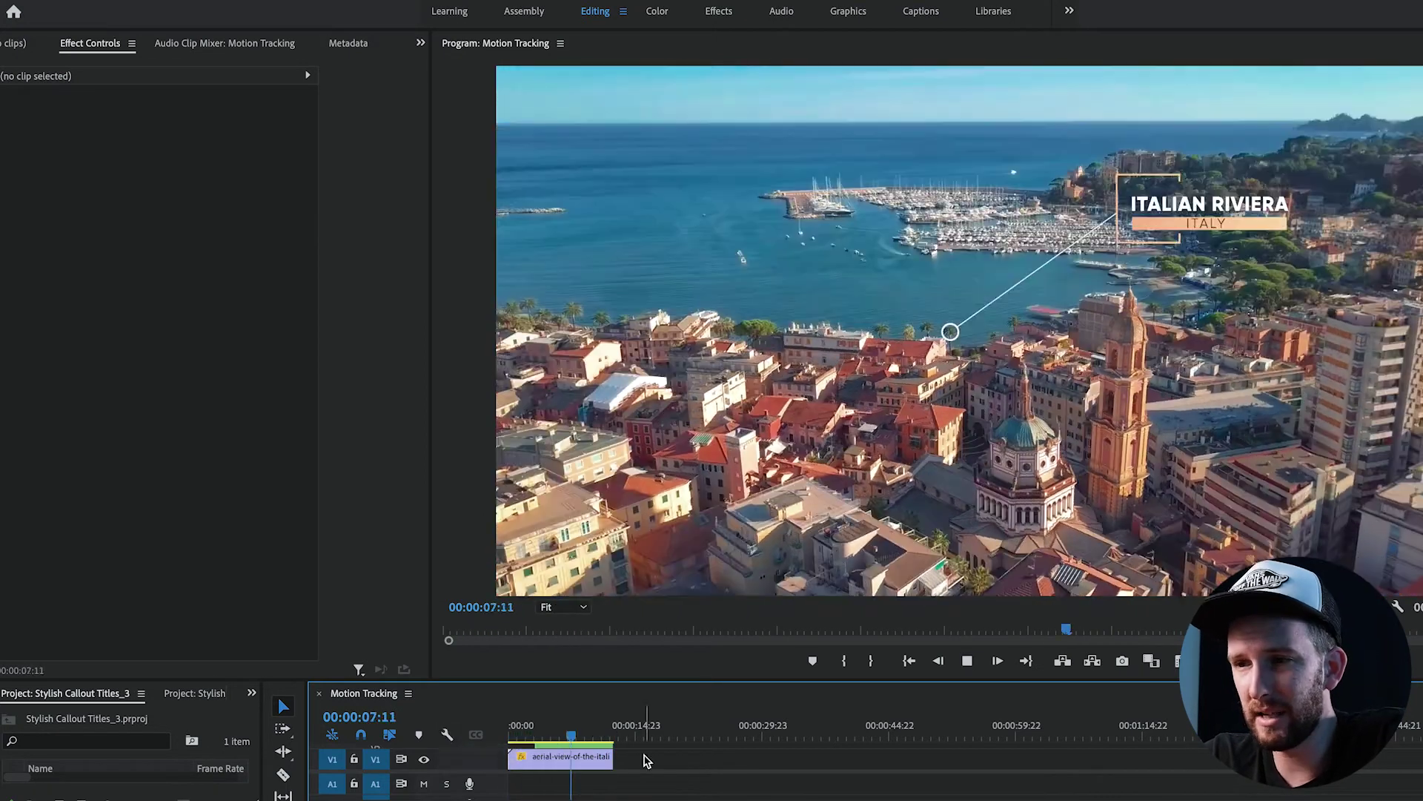
{"action": "key", "text": "space"}
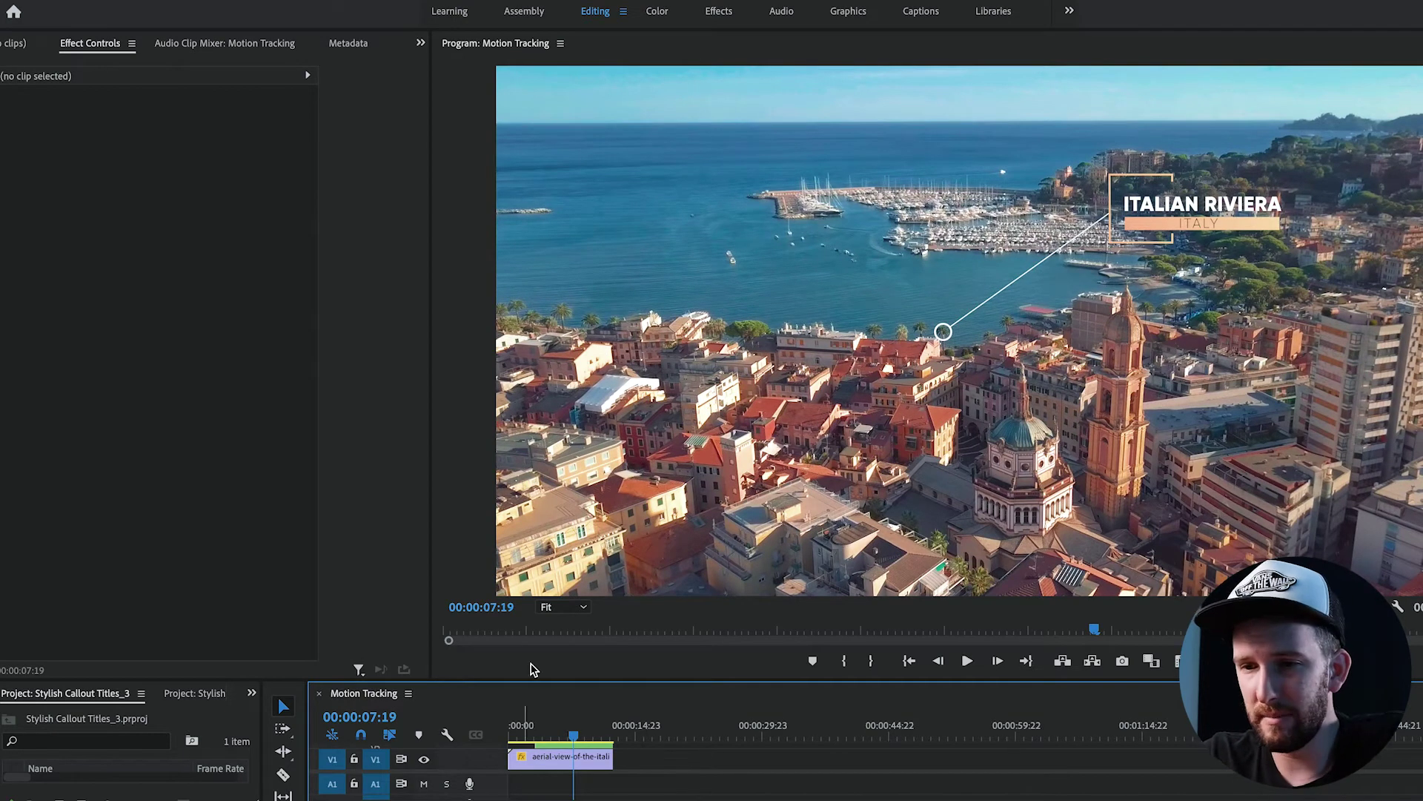
Step: Move Nested Sequence 03 later on V2 and create a new legacy title
{"action": "left_click_drag", "start_coordinate": [714, 679], "coordinate": [713, 464]}
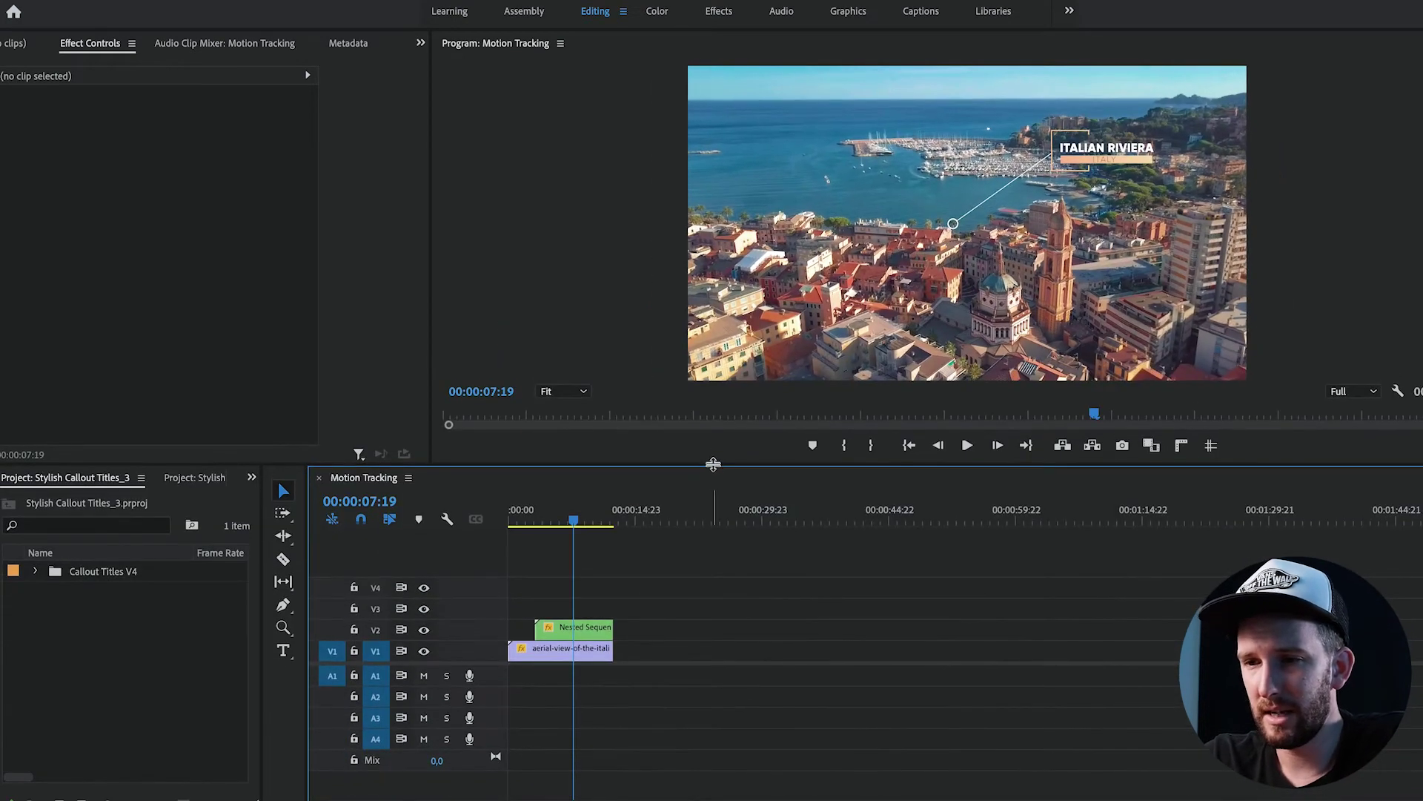
{"action": "left_click_drag", "start_coordinate": [585, 627], "coordinate": [747, 627]}
{"action": "left_click", "coordinate": [141, 2]}
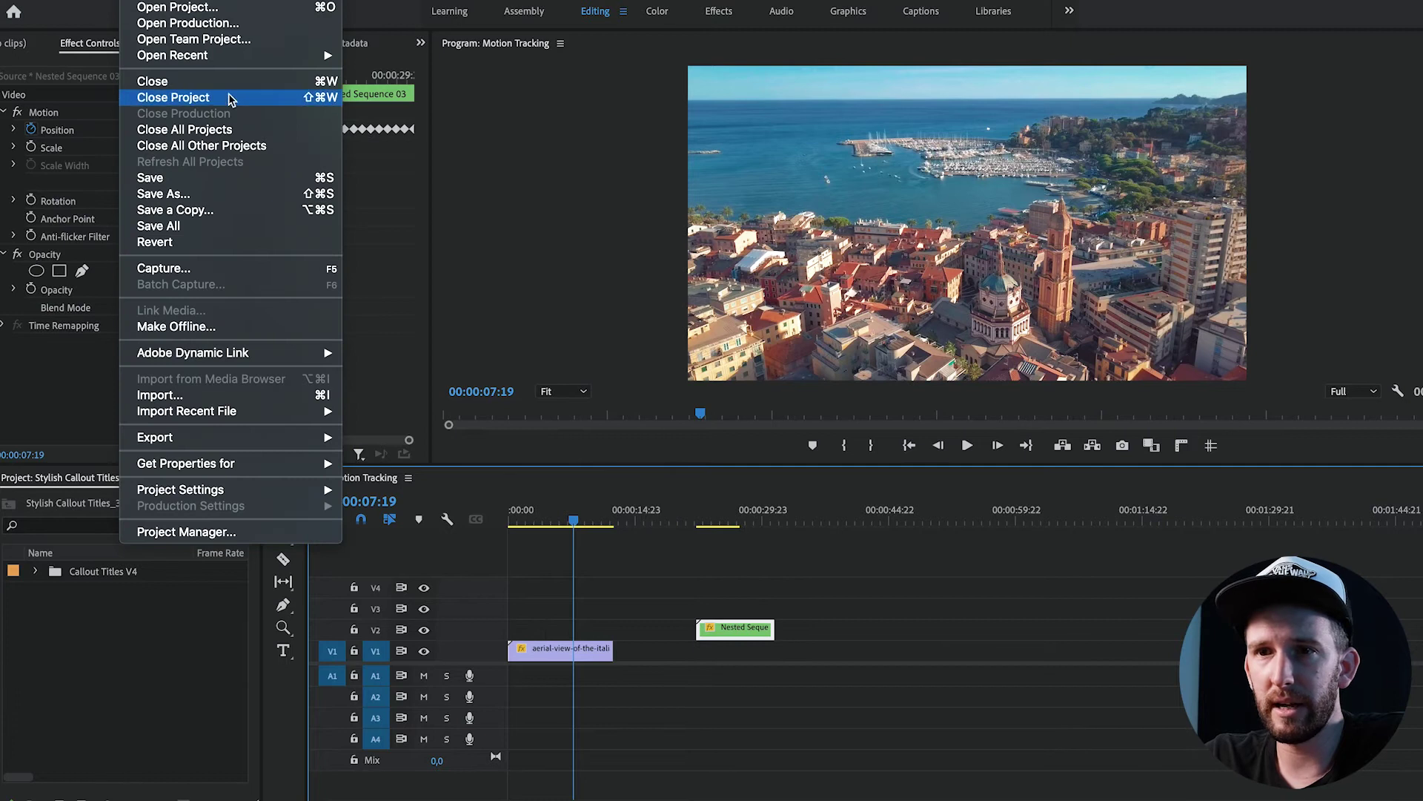
{"action": "mouse_move", "coordinate": [149, 1]}
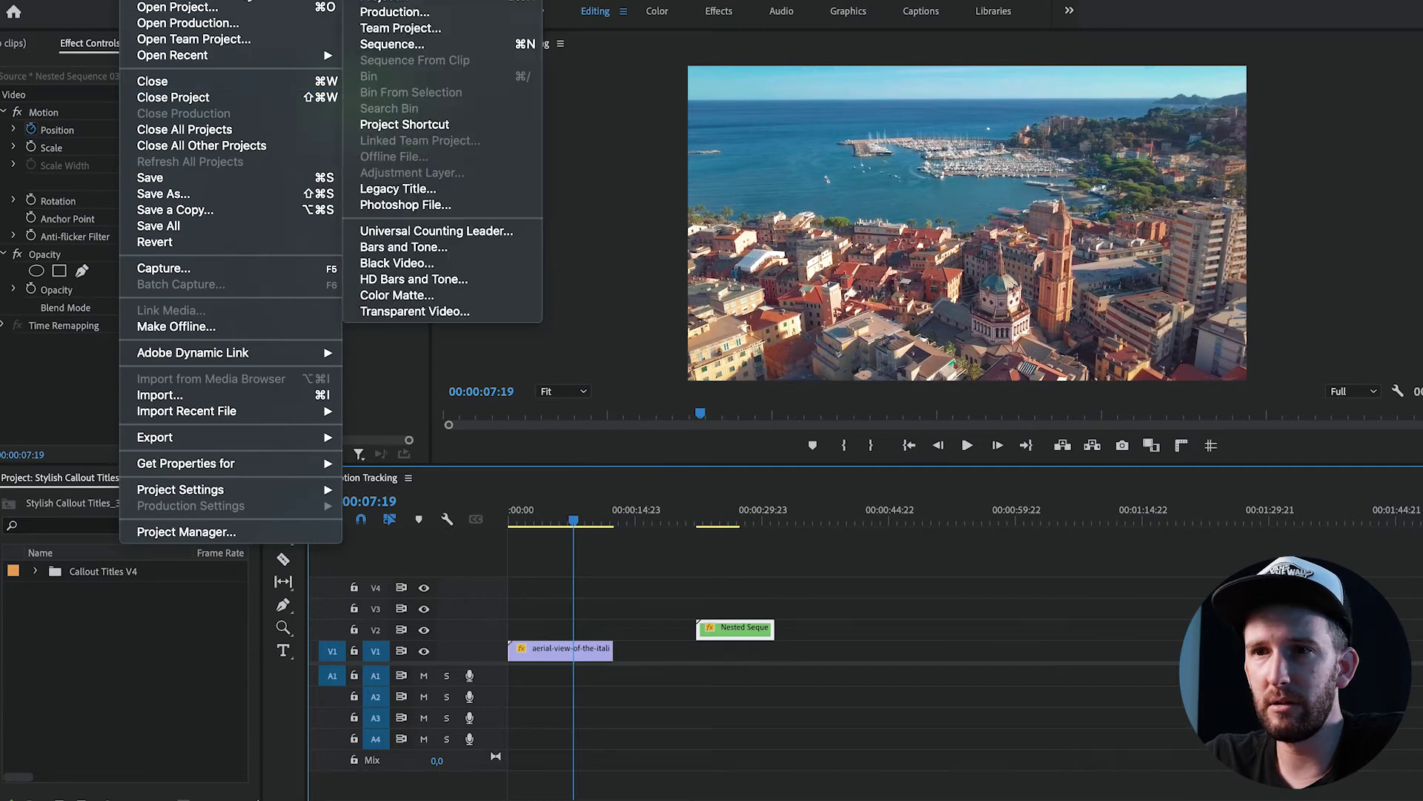
{"action": "left_click", "coordinate": [451, 188]}
{"action": "key", "text": "Return"}
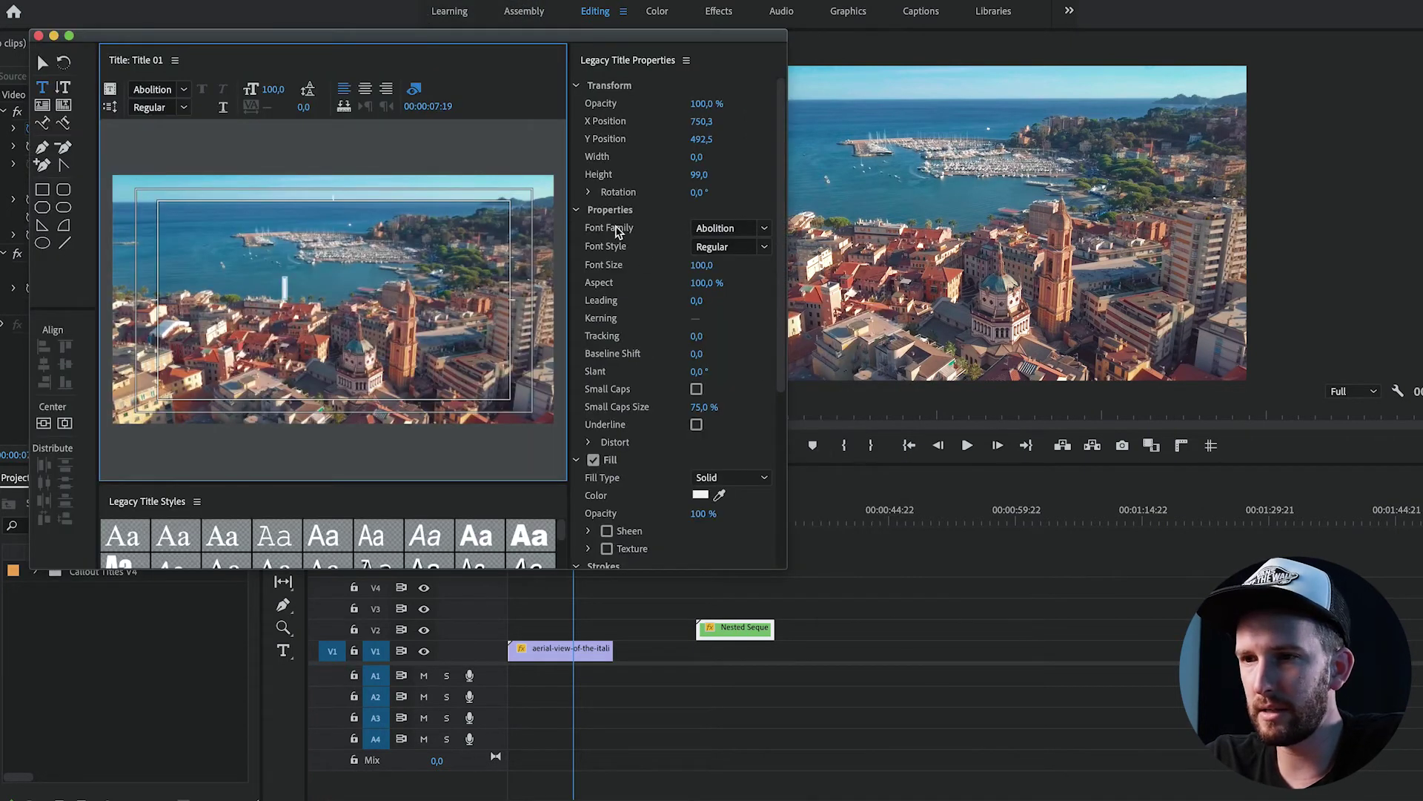
Step: Type a white Montserrat Bold 'X' in Title 01 and place it on V2 at the playhead
{"action": "type", "text": "X"}
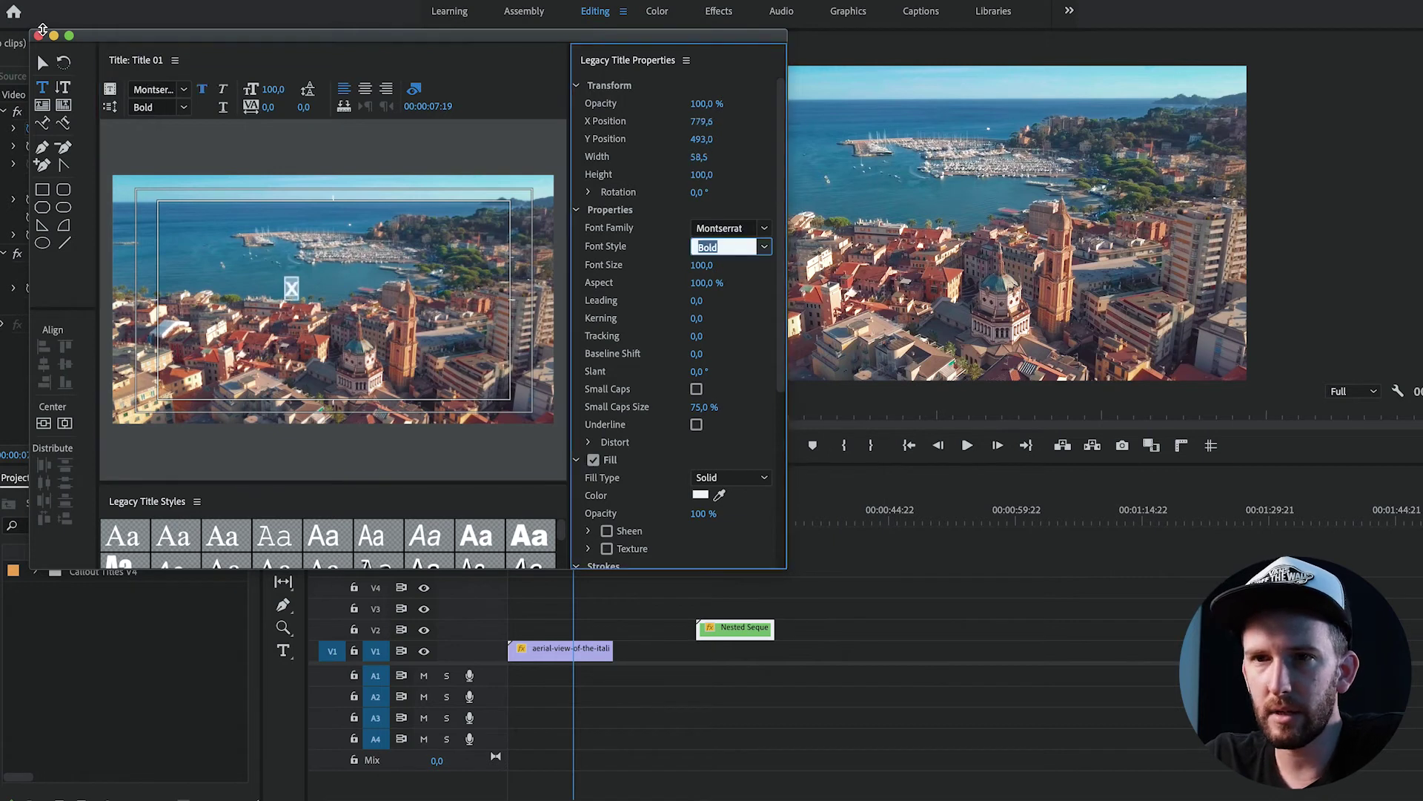
{"action": "left_click", "coordinate": [291, 56]}
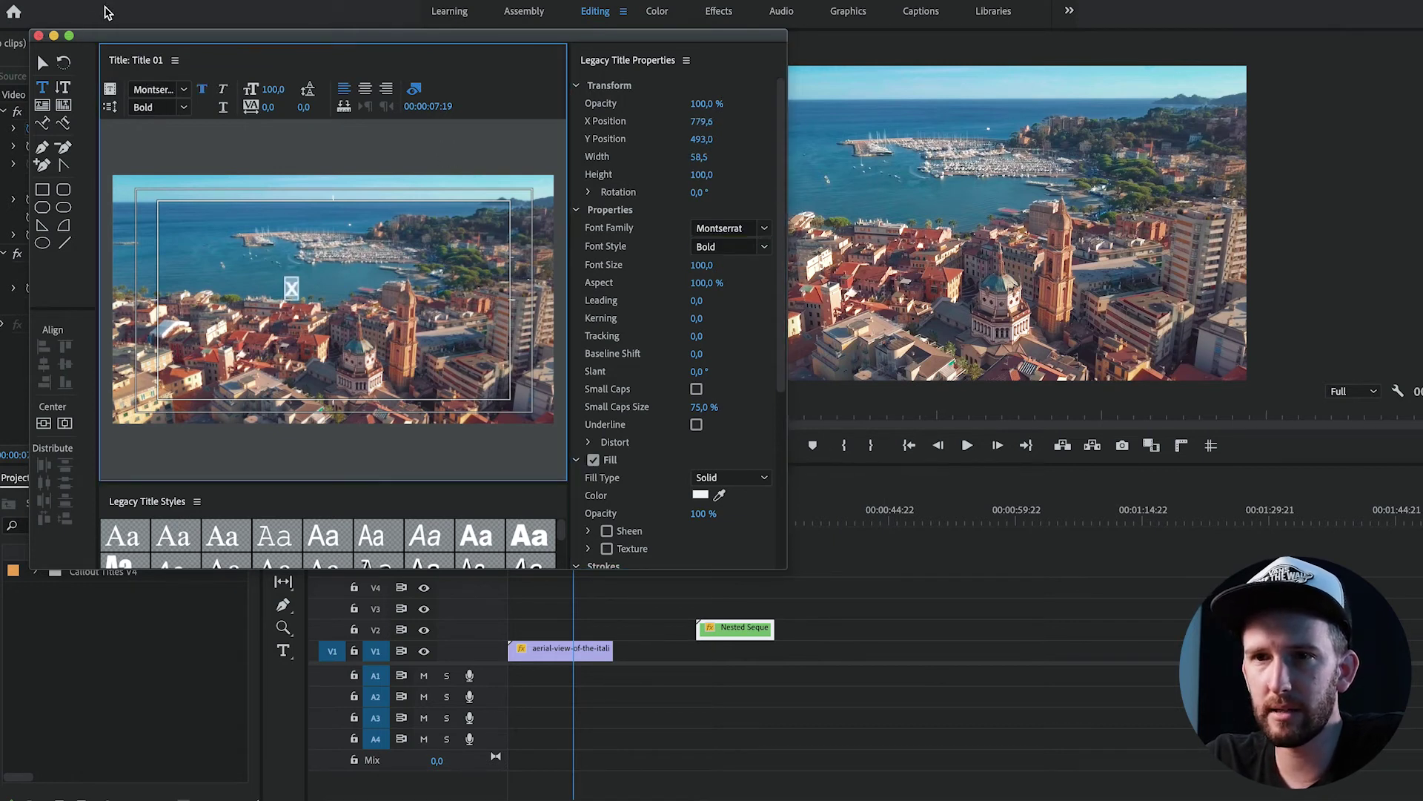
{"action": "left_click", "coordinate": [39, 36]}
{"action": "left_click_drag", "start_coordinate": [72, 720], "coordinate": [569, 637]}
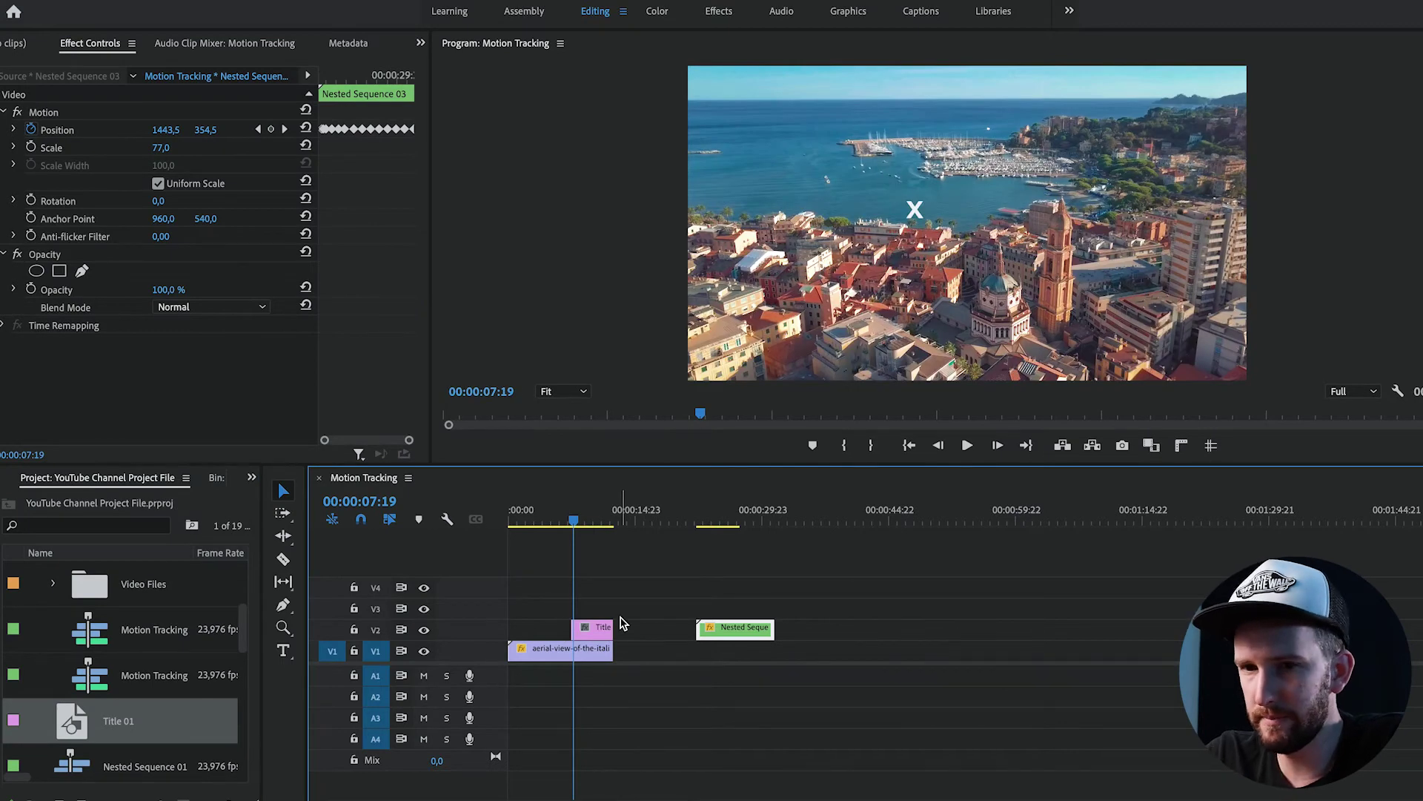
Step: Zoom the timeline in and move Title 01 earlier, extending it to the clip end
{"action": "key", "text": "equal"}
{"action": "key", "text": "equal"}
{"action": "left_click_drag", "start_coordinate": [891, 632], "coordinate": [930, 629]}
{"action": "left_click", "coordinate": [659, 520]}
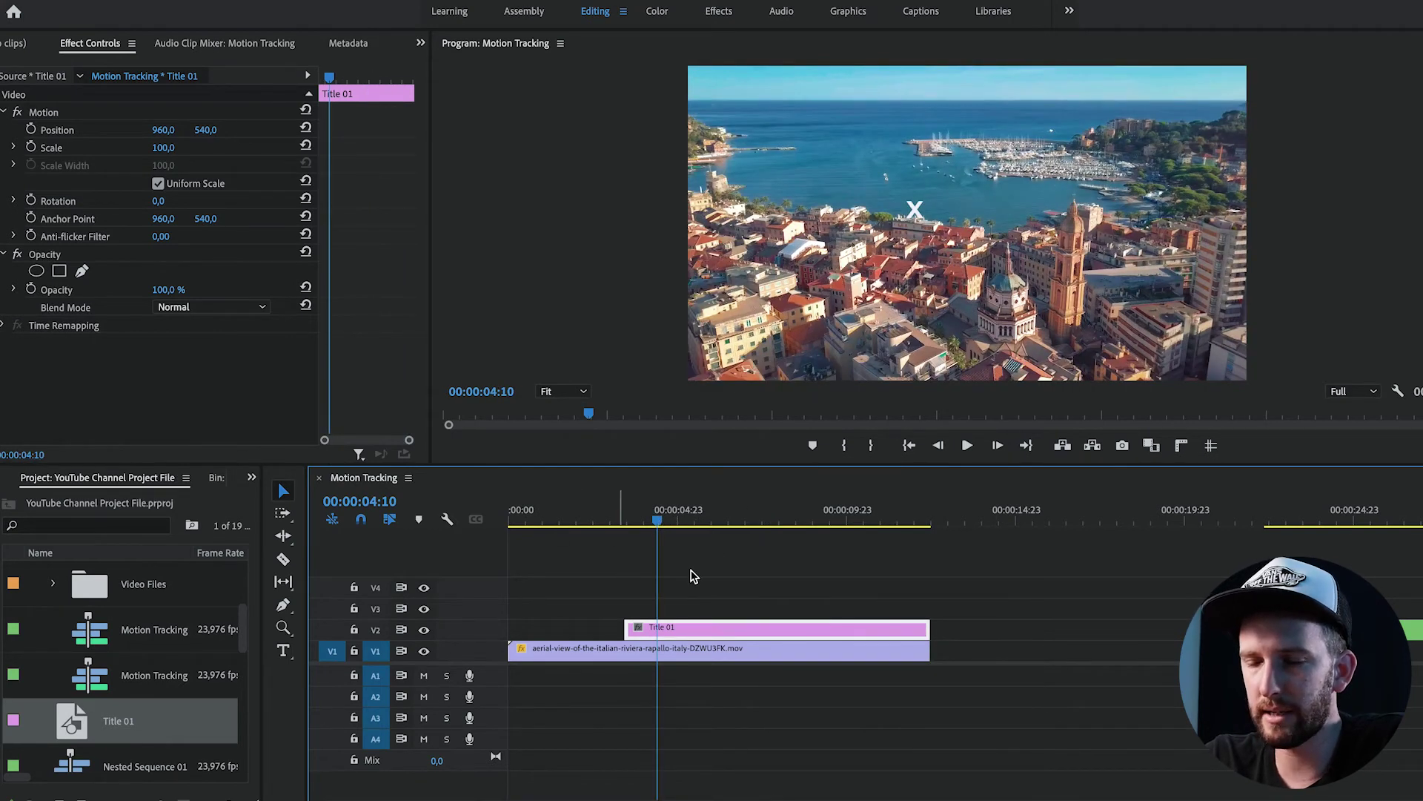
{"action": "left_click_drag", "start_coordinate": [645, 520], "coordinate": [629, 521]}
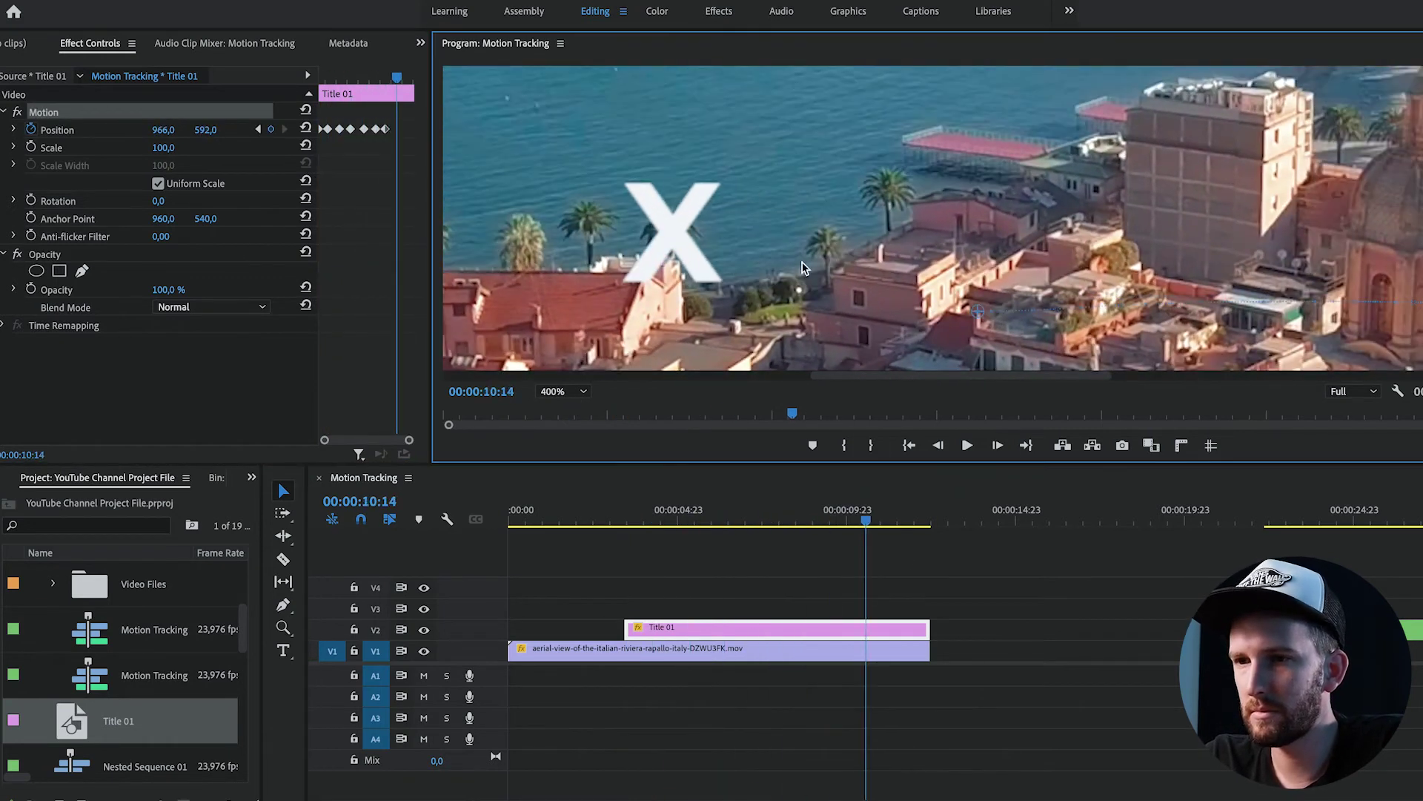
Step: With Title 01 selected, set the Program monitor to Fit and play back the tracked title
{"action": "left_click", "coordinate": [886, 646]}
{"action": "left_click", "coordinate": [886, 629]}
{"action": "left_click", "coordinate": [598, 521]}
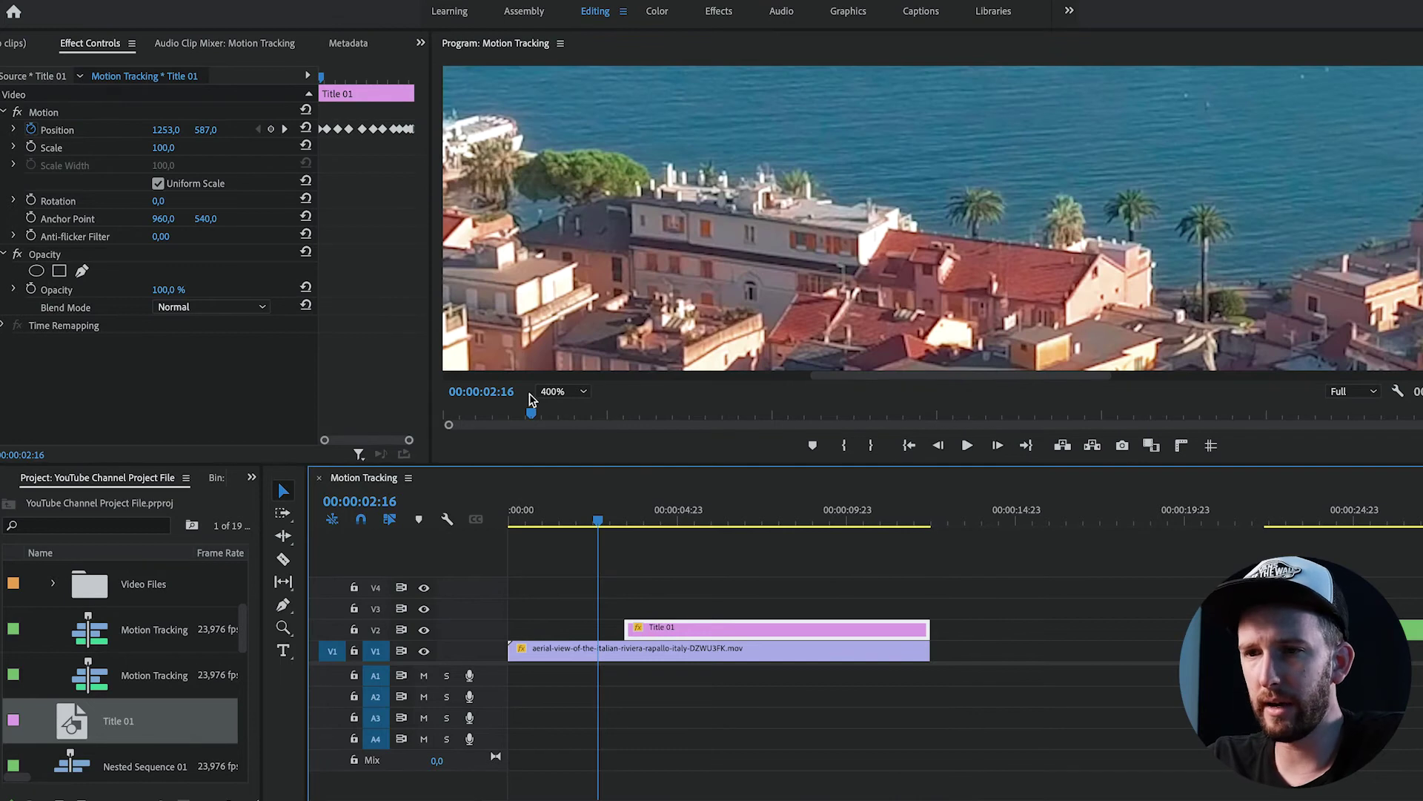
{"action": "left_click", "coordinate": [562, 392]}
{"action": "left_click", "coordinate": [563, 411]}
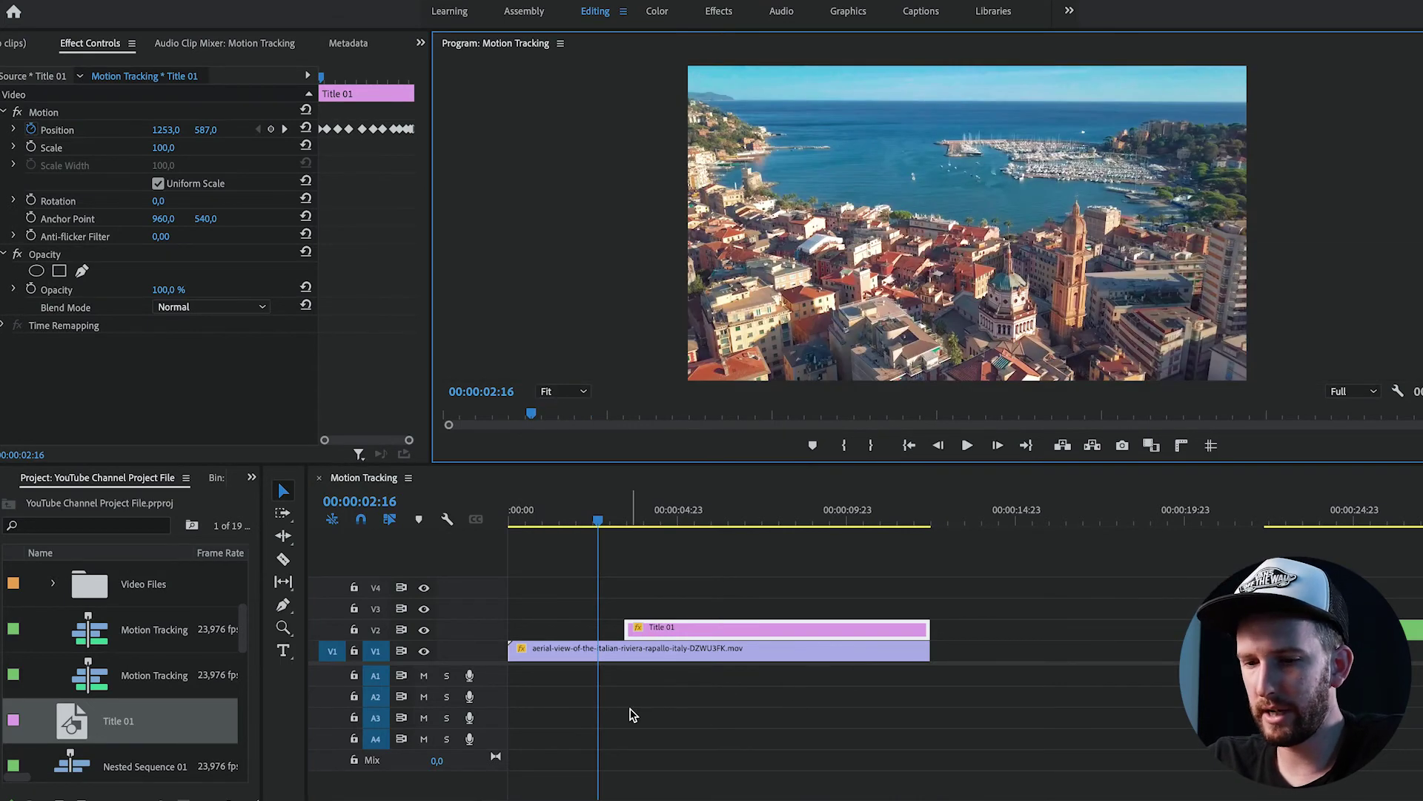
{"action": "key", "text": "space"}
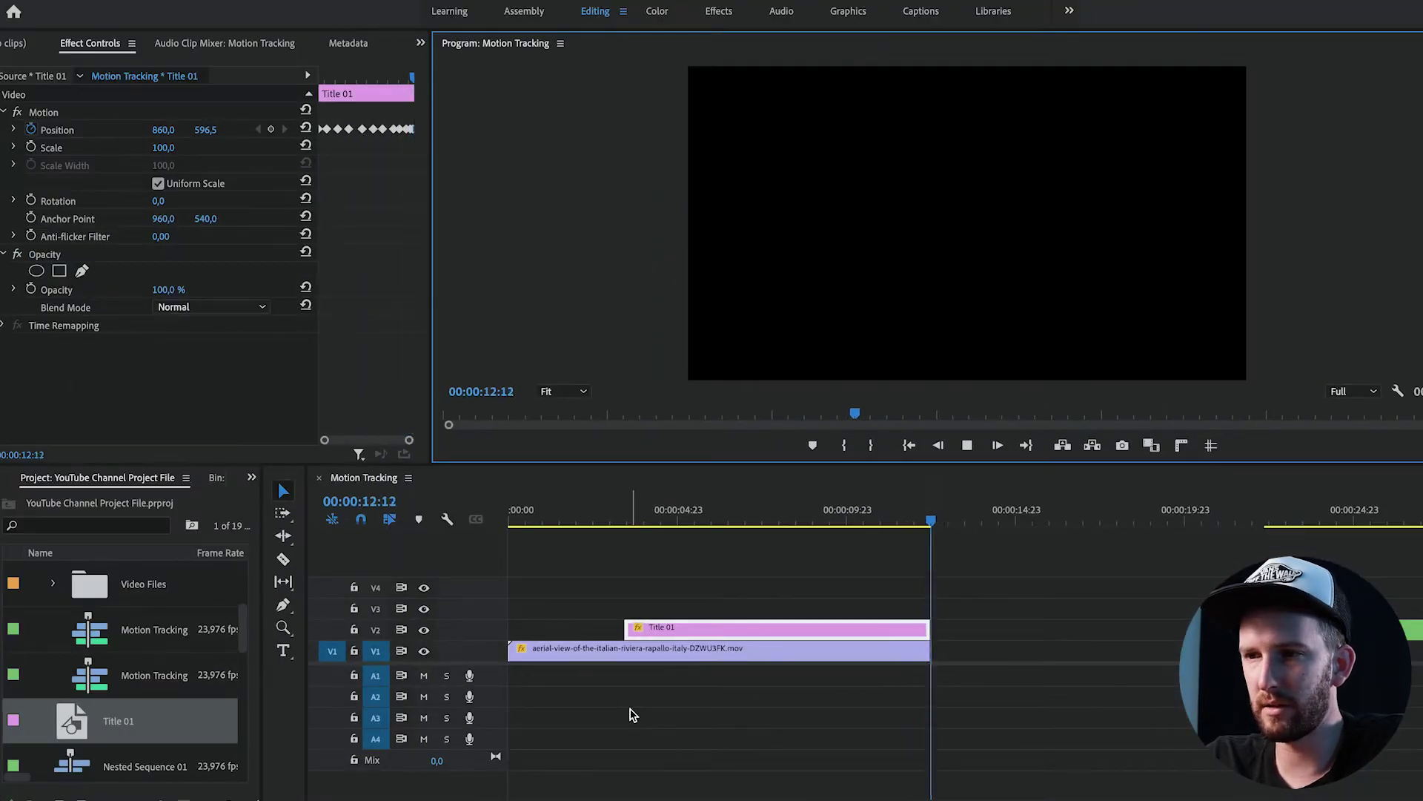
{"action": "left_click", "coordinate": [771, 627]}
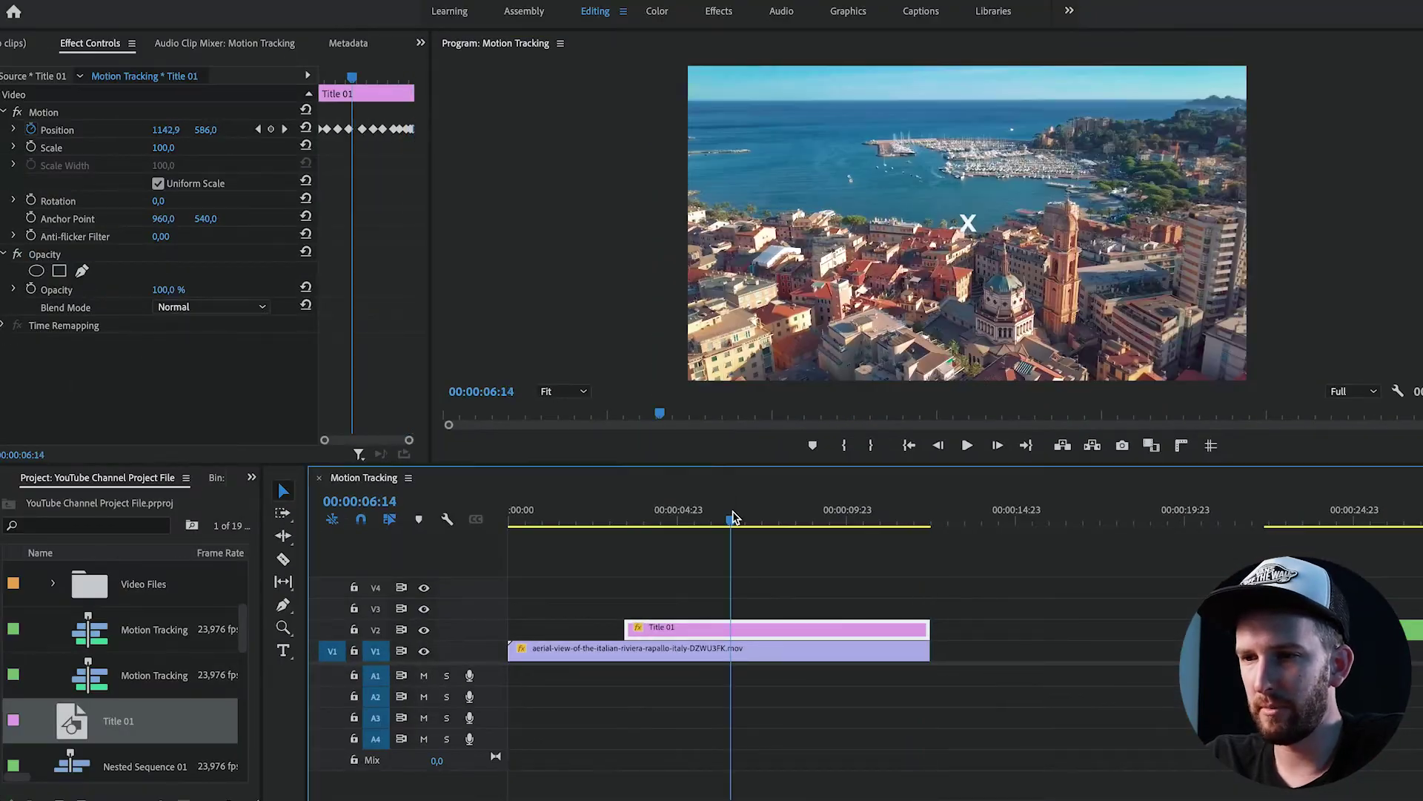
{"action": "double_click", "coordinate": [752, 631]}
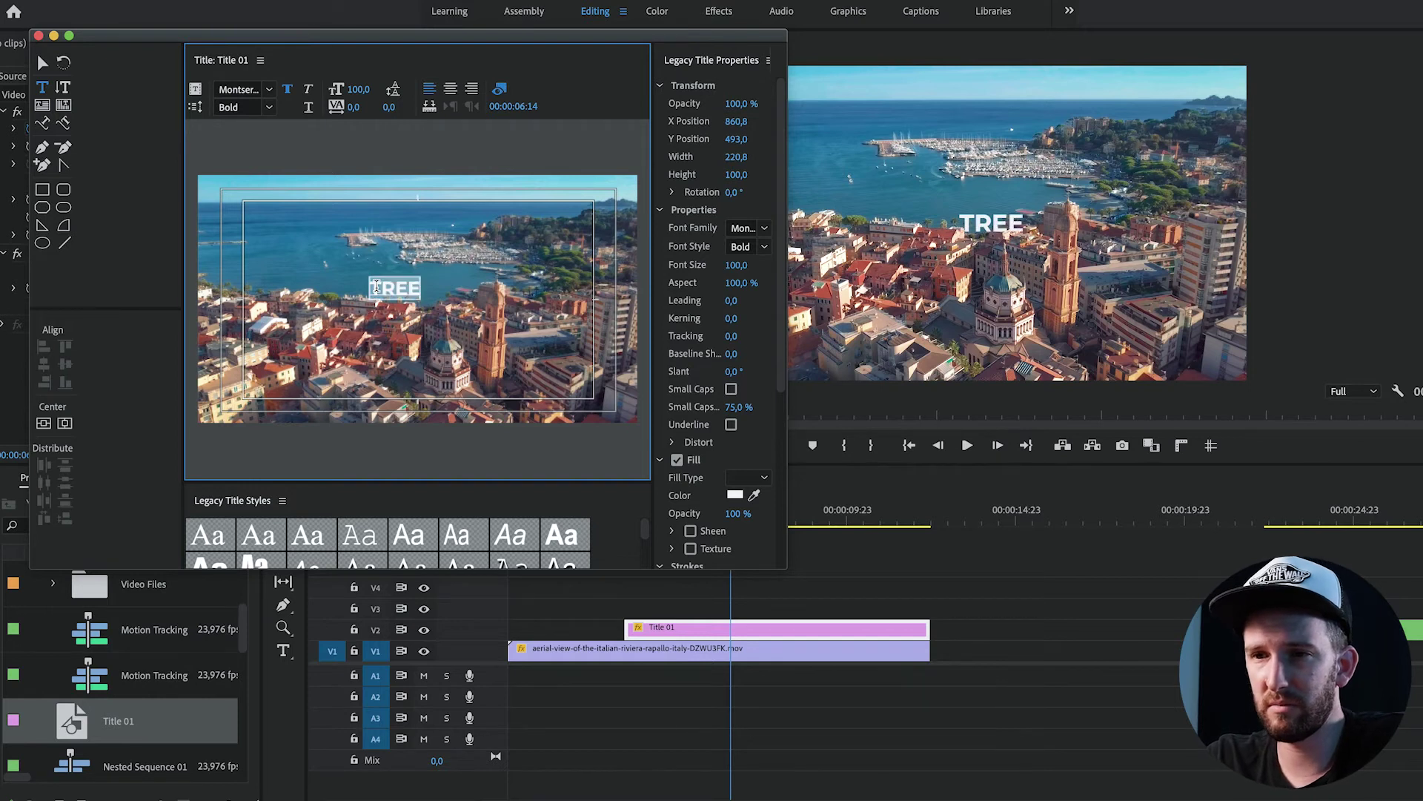
Step: Position the TREE text at X 773,8 / Y 462,0 and close the title editor
{"action": "left_click_drag", "start_coordinate": [737, 121], "coordinate": [747, 121]}
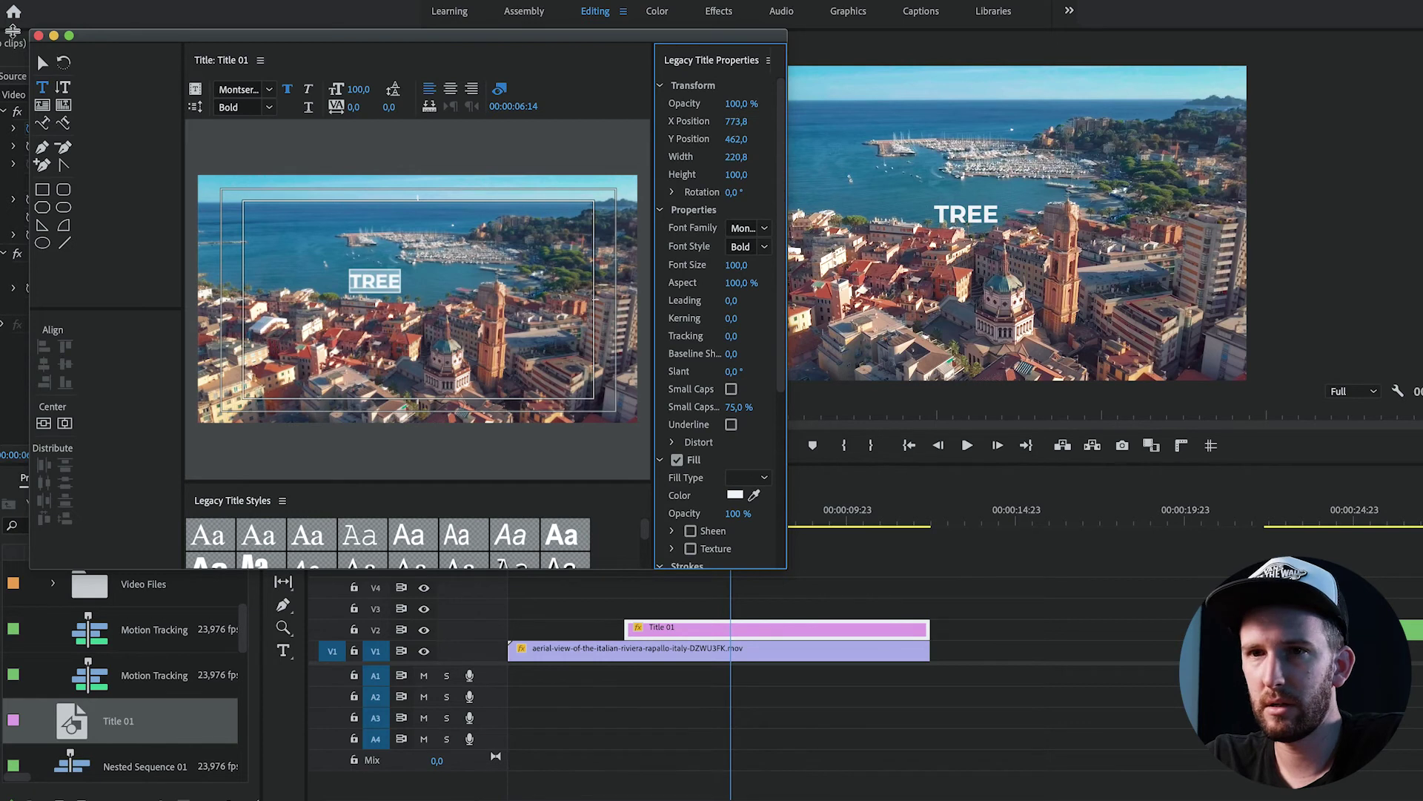
{"action": "left_click", "coordinate": [38, 36]}
{"action": "left_click", "coordinate": [598, 510]}
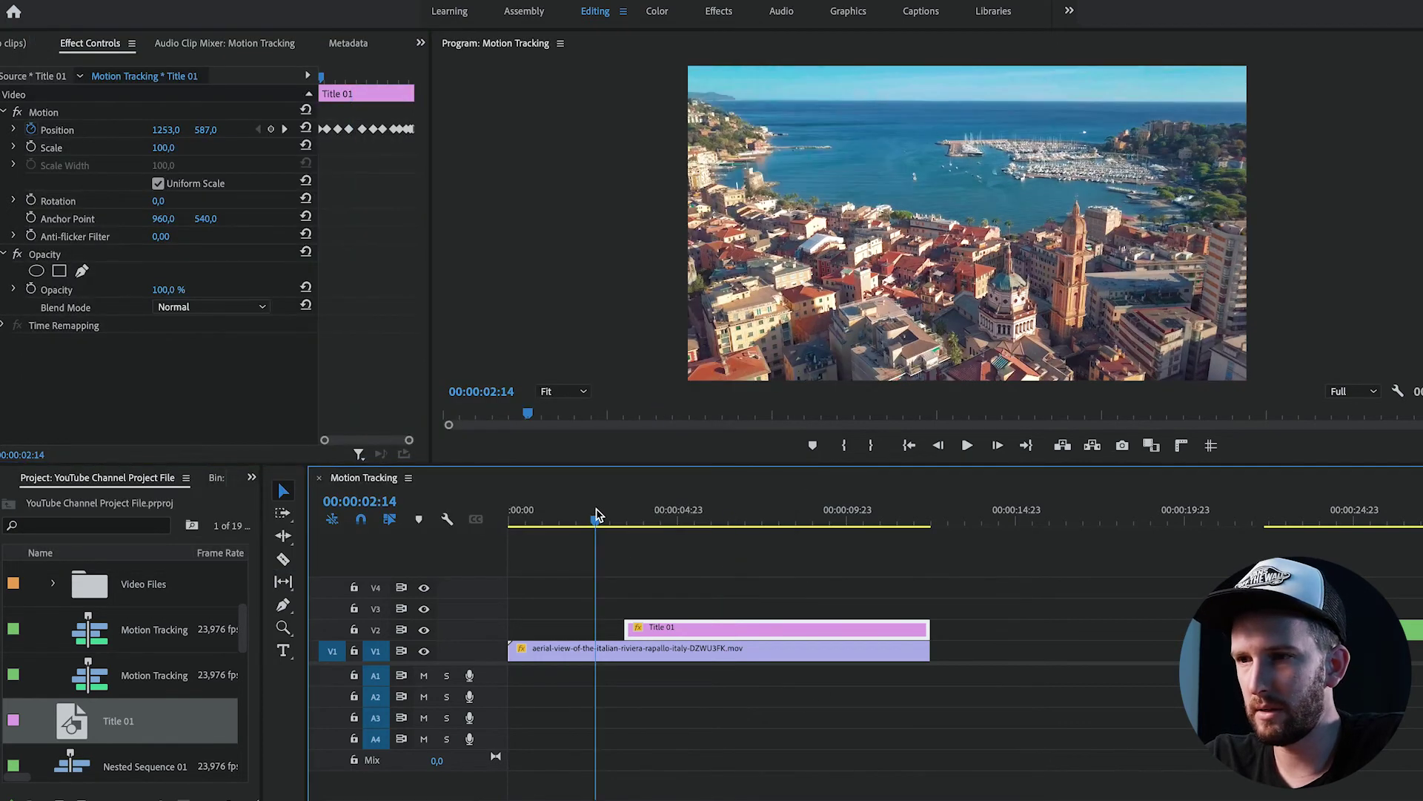
{"action": "key", "text": "space"}
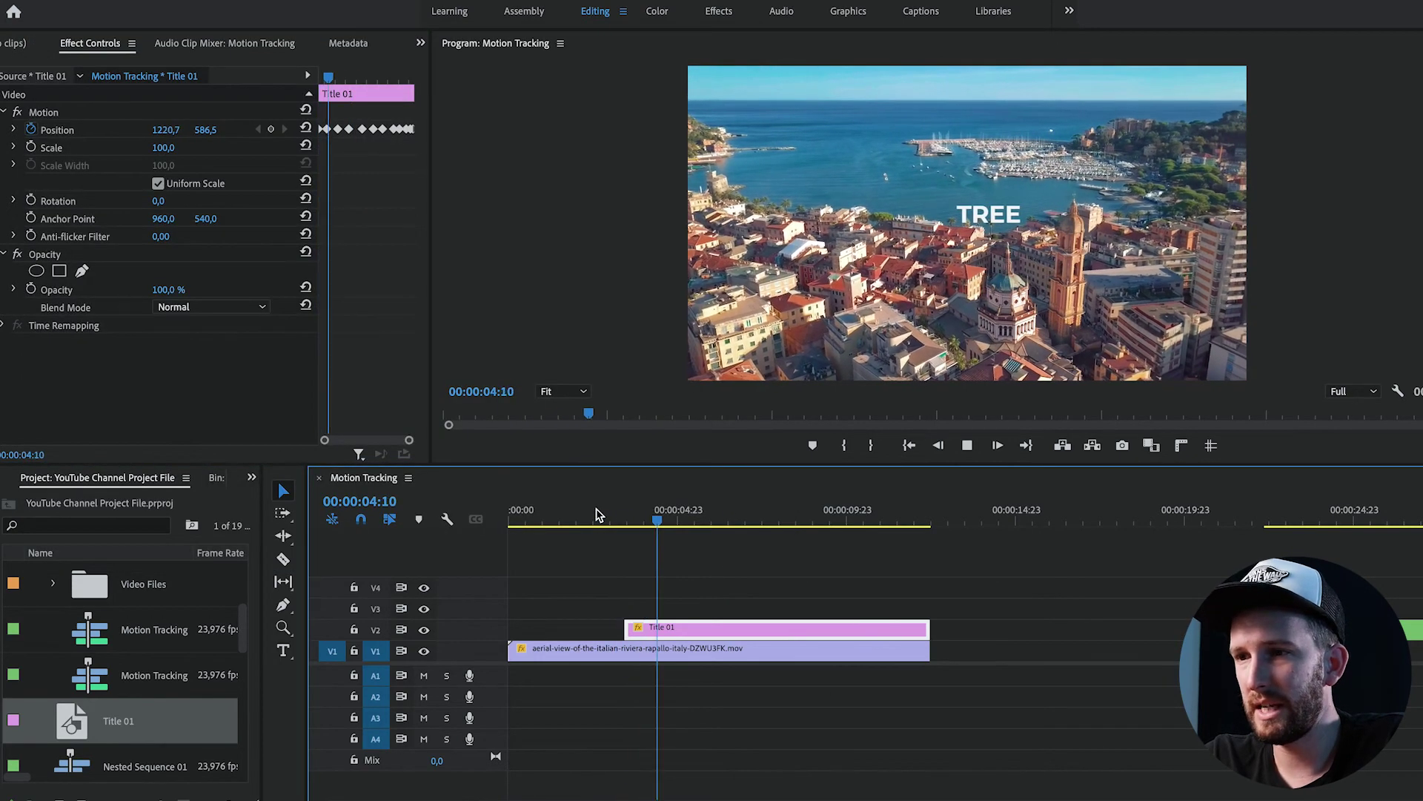